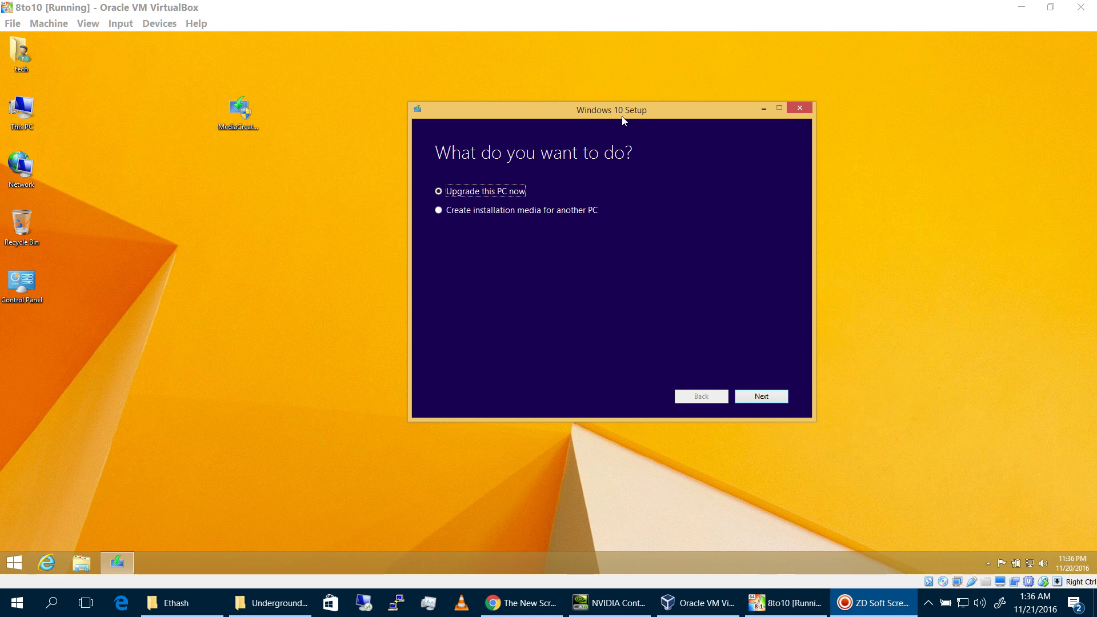
Proceed with the Windows 10 setup using the option to upgrade this PC now.
drag(622, 116, 574, 112)
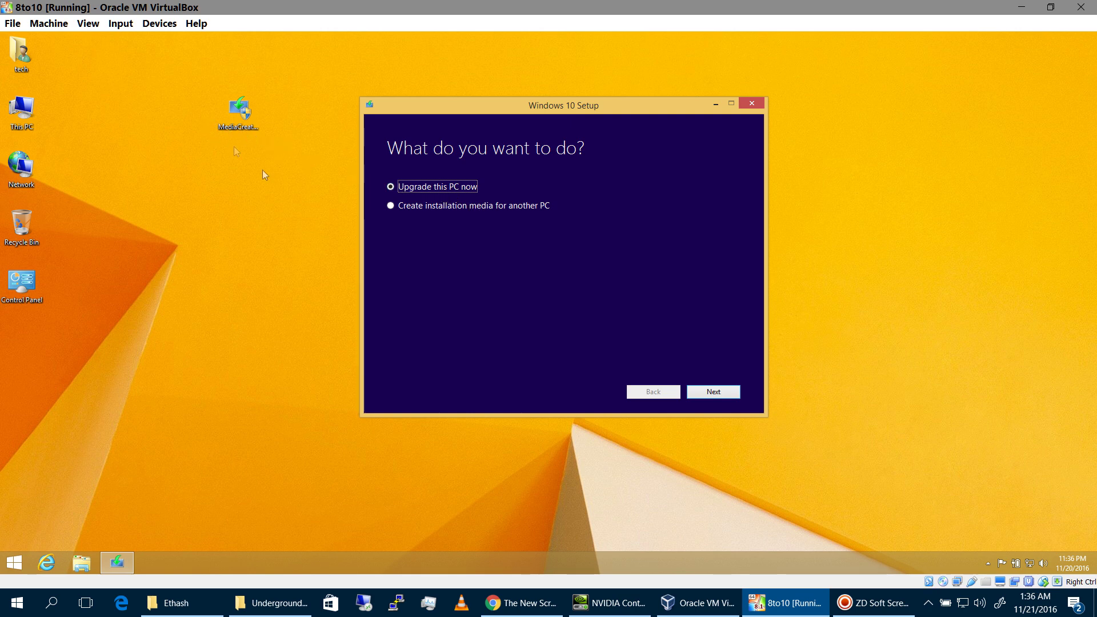
click(723, 394)
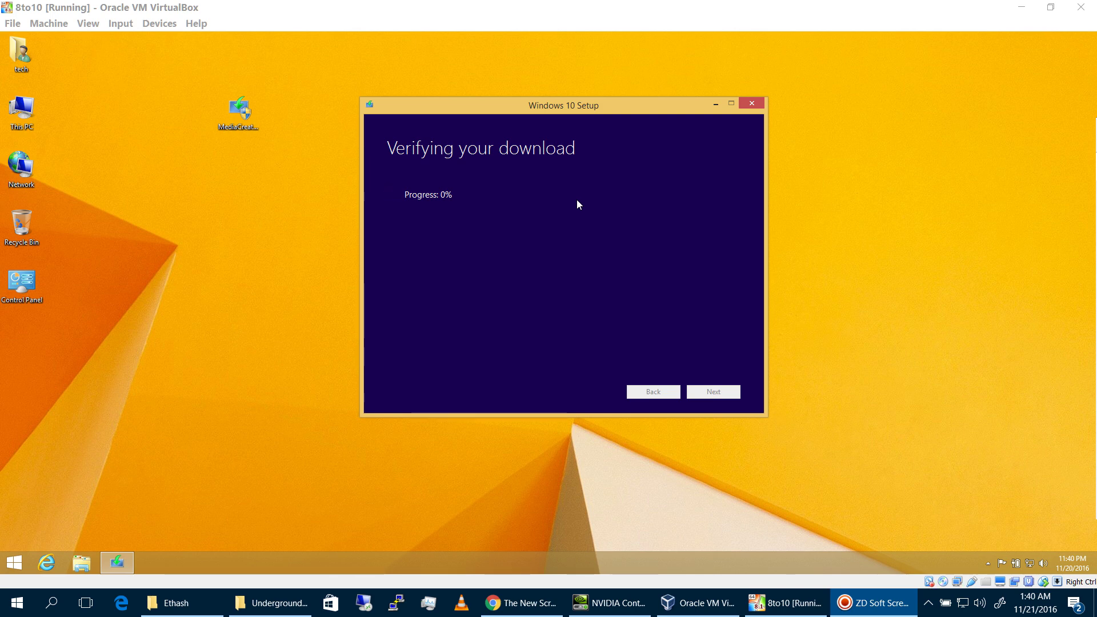
Open the properties of This PC to check the installed Windows edition and its activation status, and close them again.
right_click(15, 50)
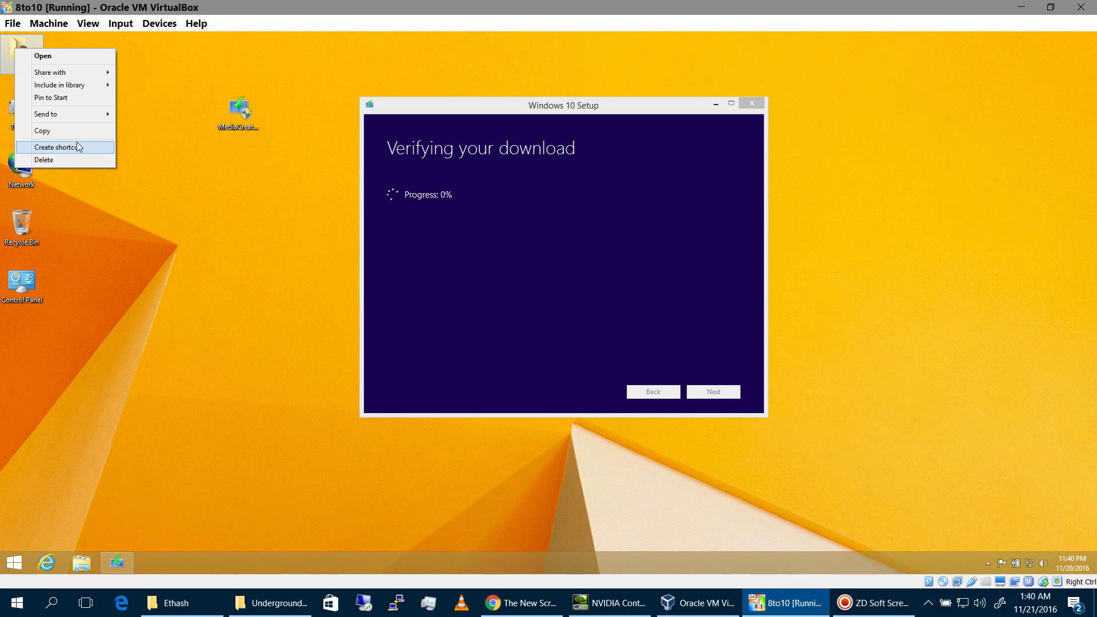
right_click(17, 121)
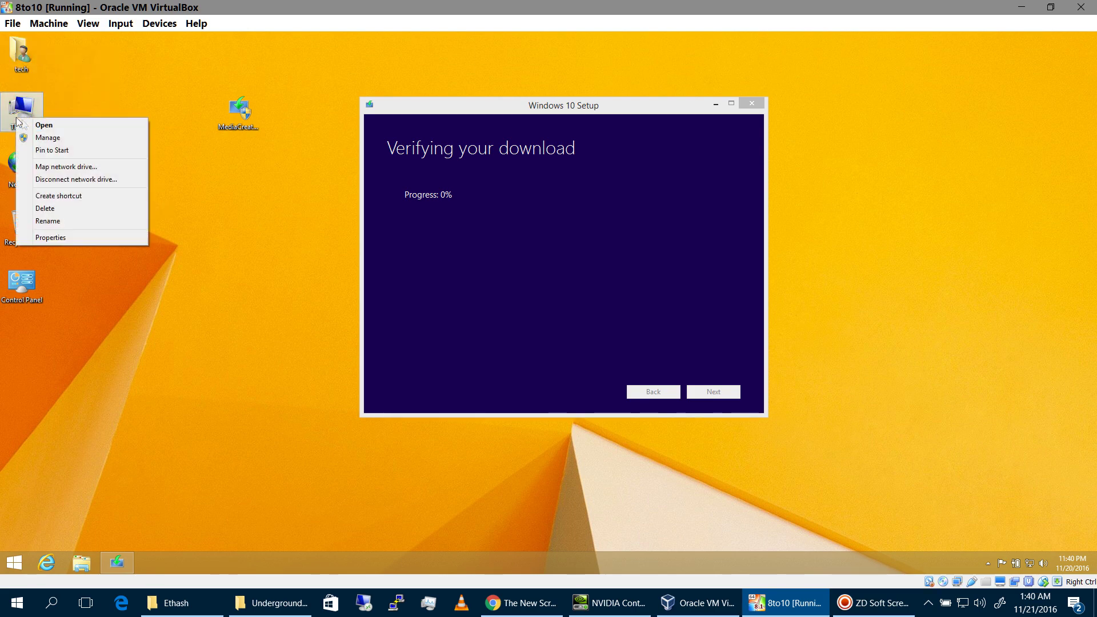
click(85, 242)
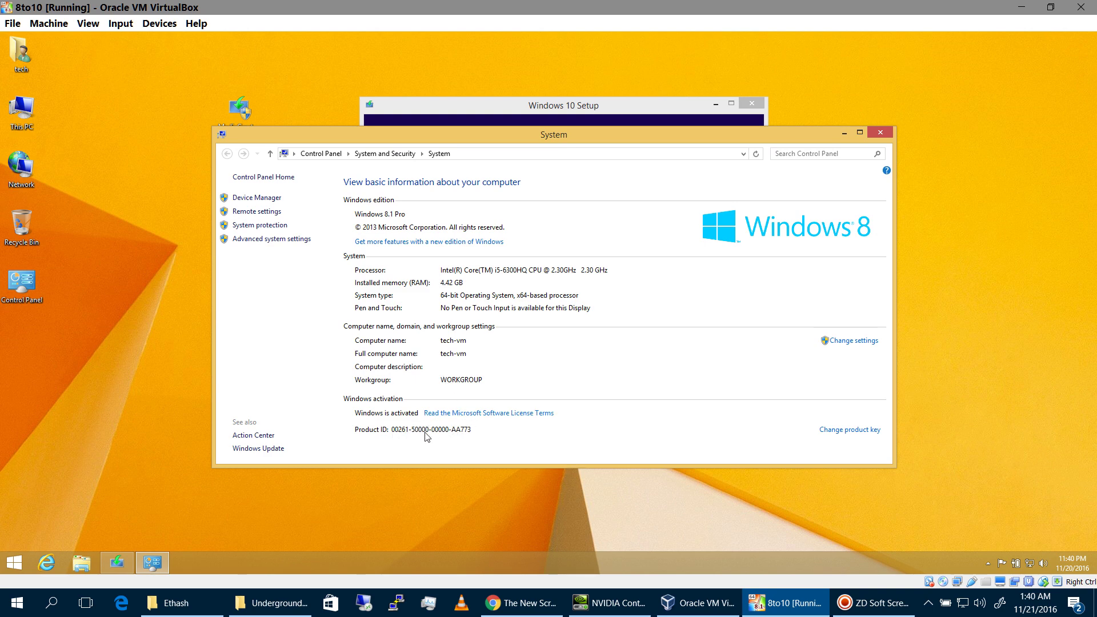
click(888, 133)
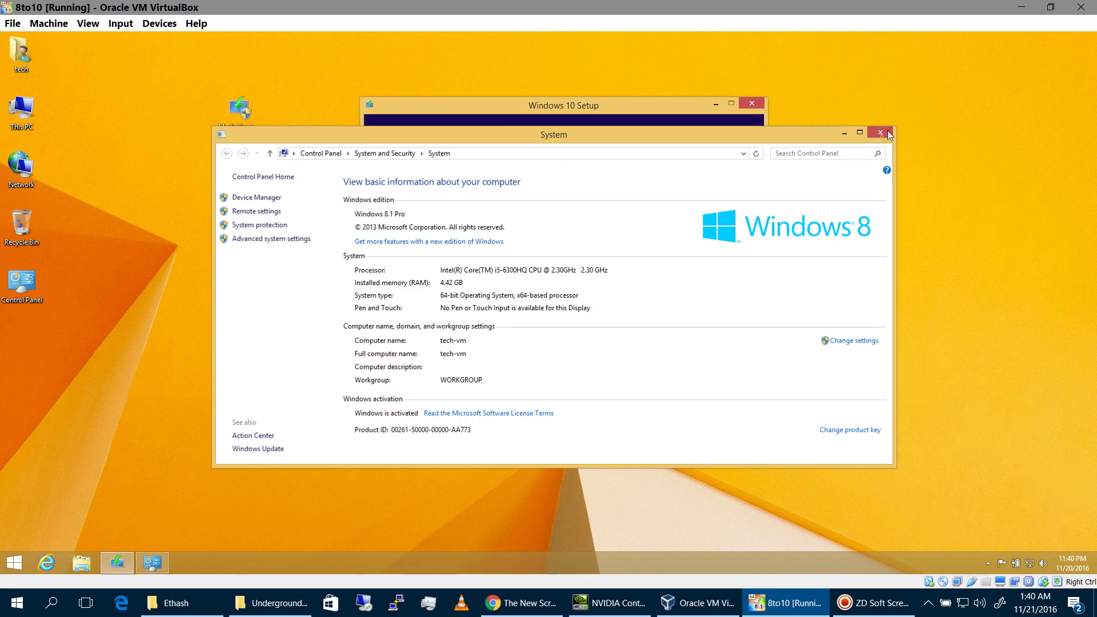
drag(584, 107, 610, 96)
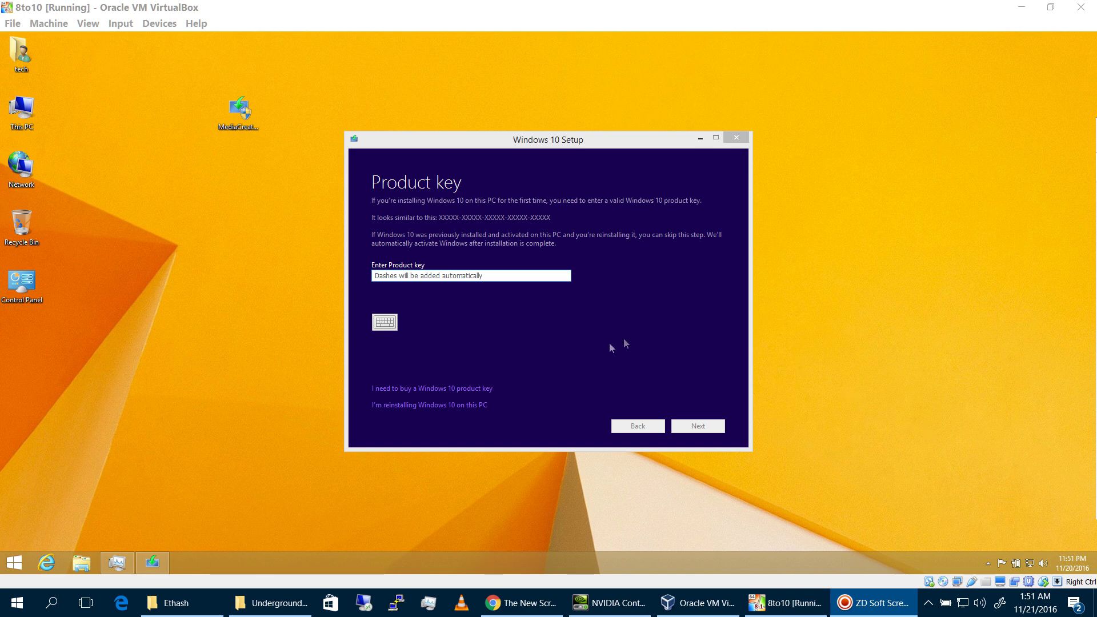
Complete the product key page of the Windows 10 setup.
click(716, 427)
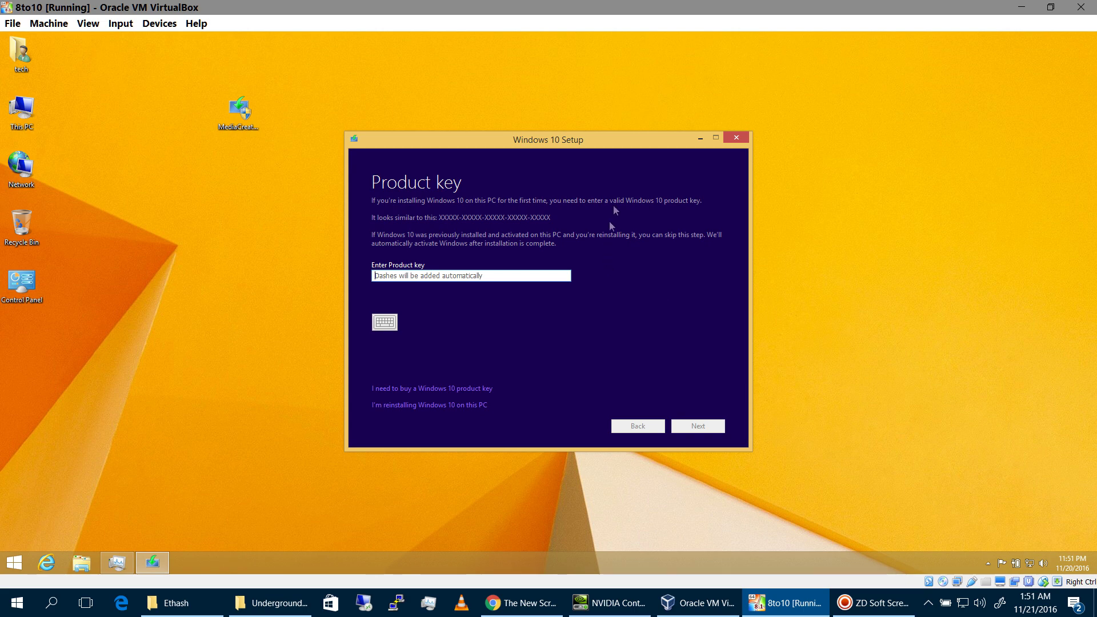
drag(592, 141, 633, 100)
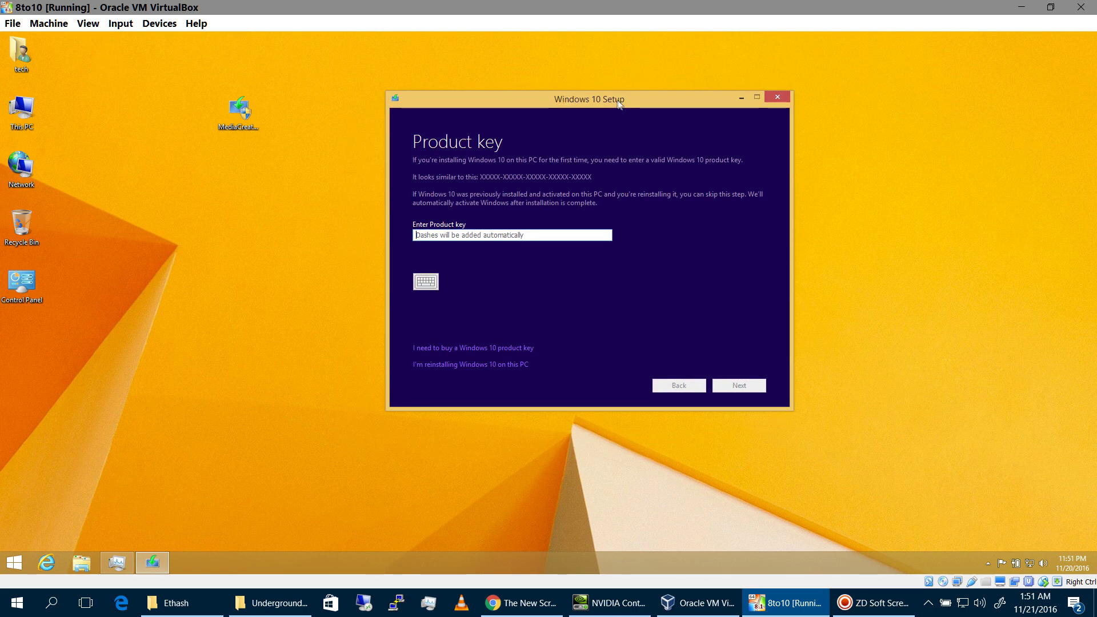
click(559, 238)
click(425, 277)
click(509, 366)
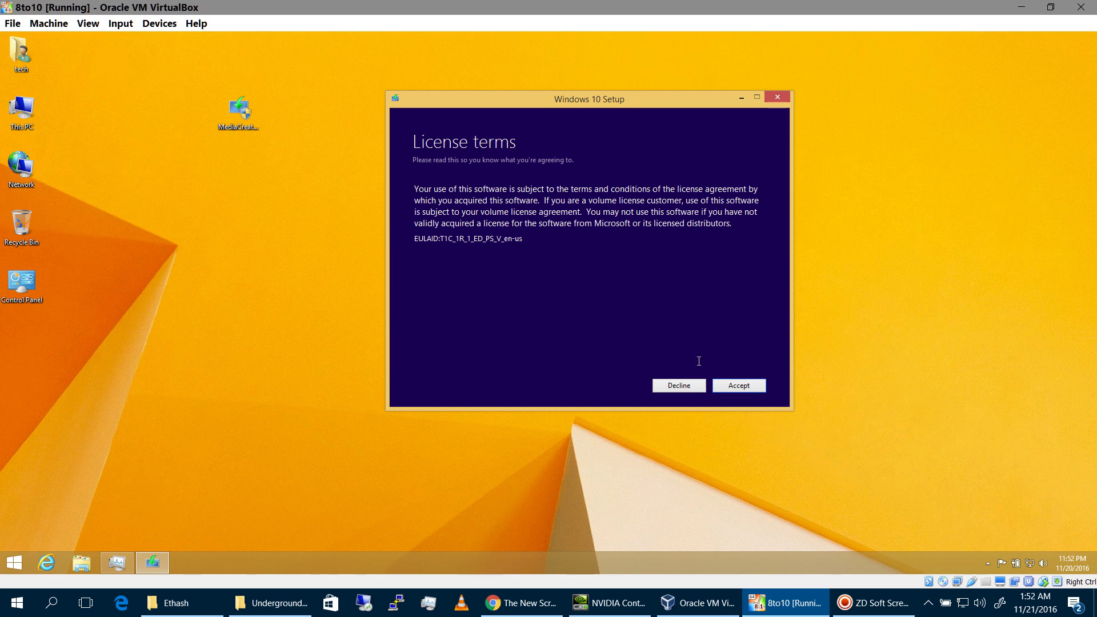
Accept the license terms and start installing Windows 10 Pro while keeping personal files and apps.
click(738, 385)
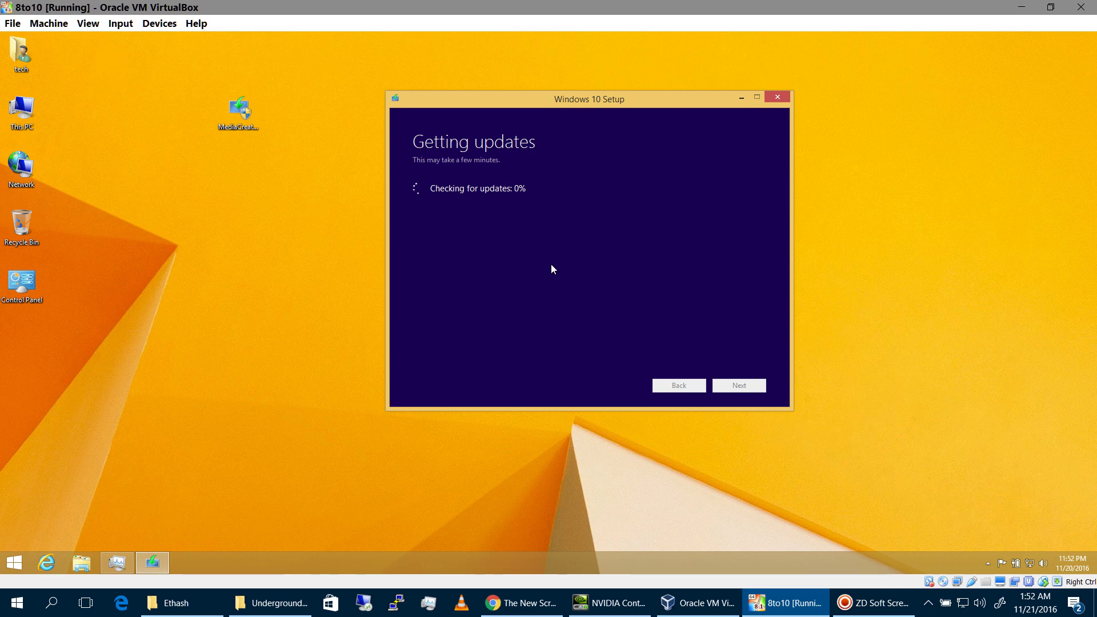
drag(616, 99, 579, 101)
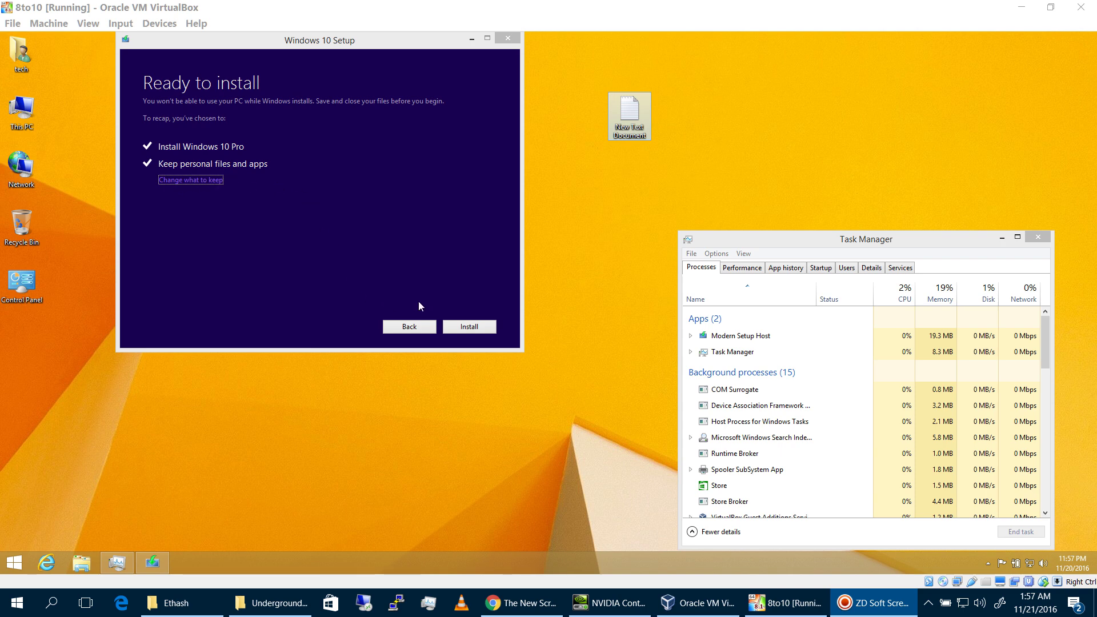
click(469, 328)
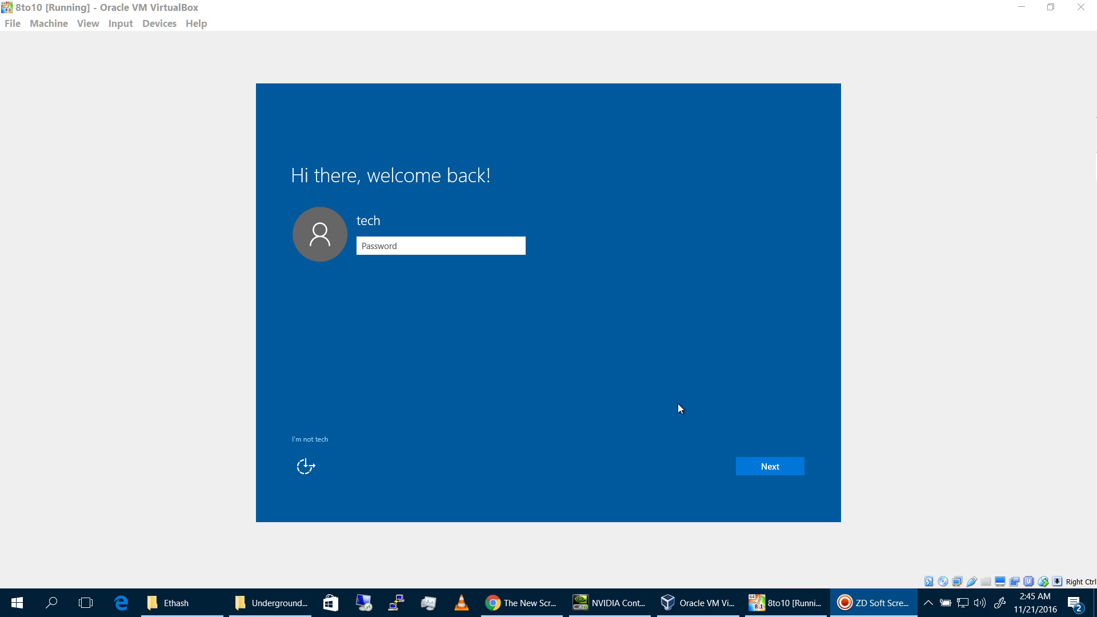
Enter the account password on the welcome-back screen and continue.
click(410, 252)
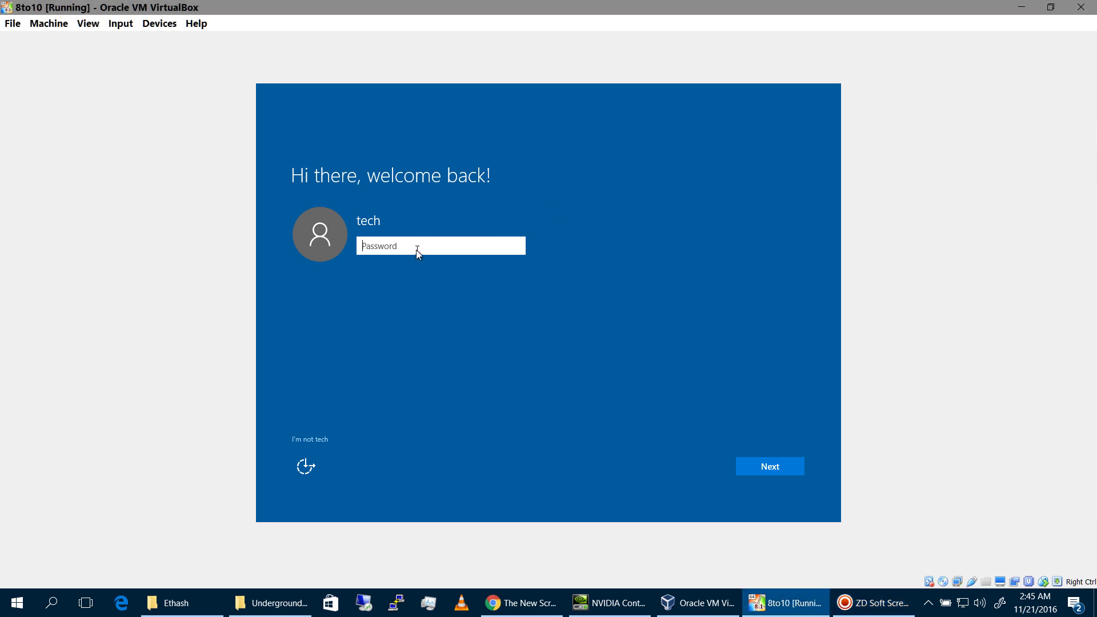
text(•••••••)
key(BackSpace)
key(BackSpace)
key(BackSpace)
key(BackSpace)
key(BackSpace)
key(BackSpace)
key(BackSpace)
text(••••••••)
click(750, 468)
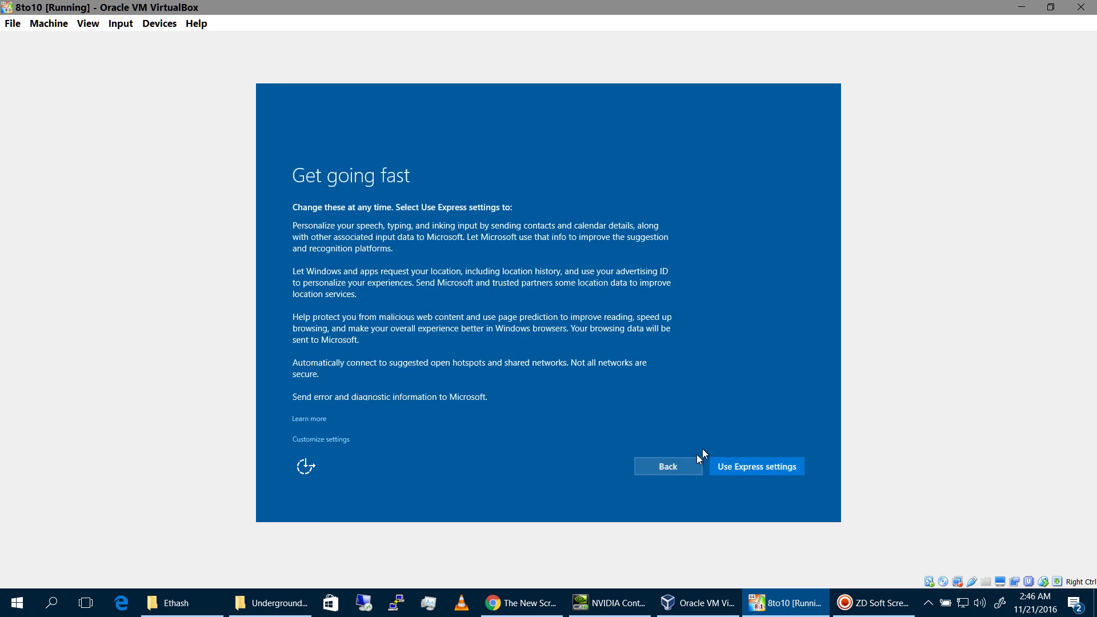
Finish the first-run setup with Express settings and the new Windows apps as defaults.
click(745, 472)
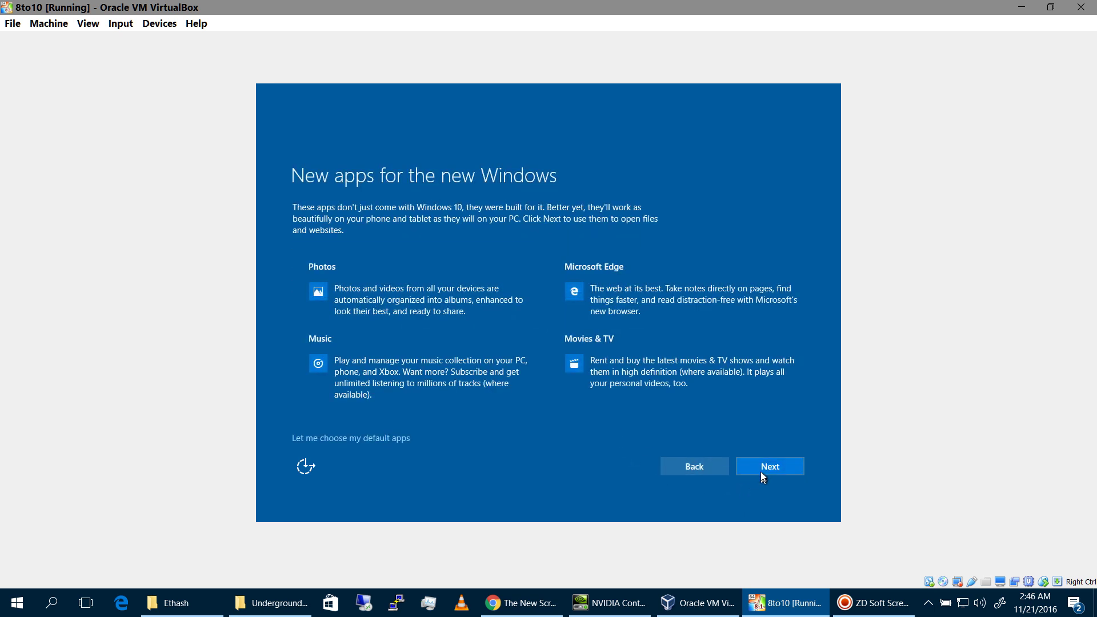
click(761, 472)
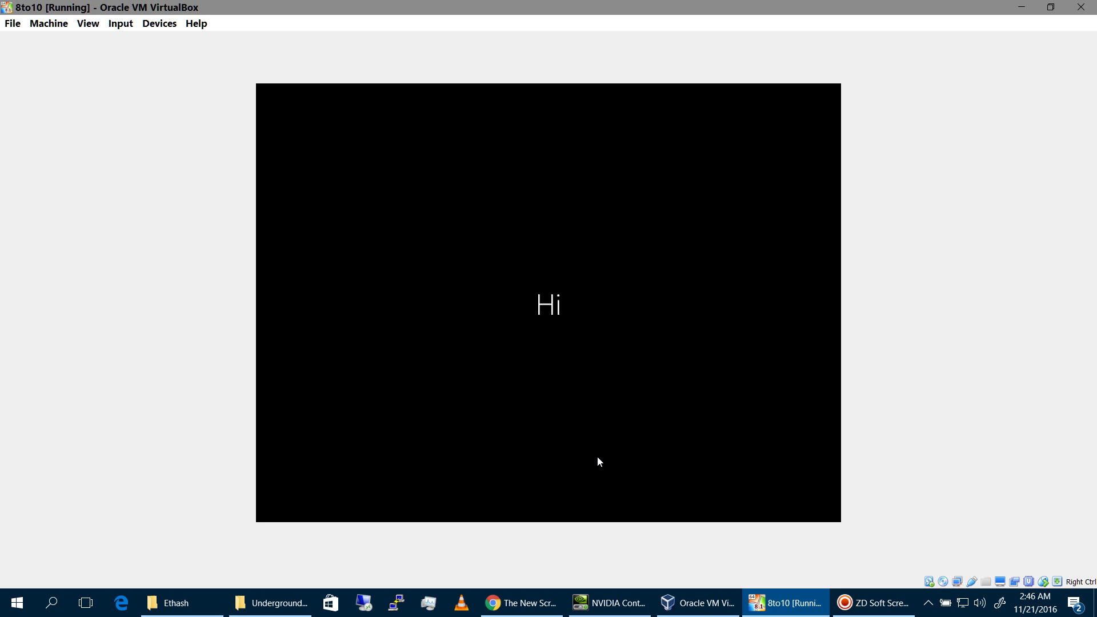
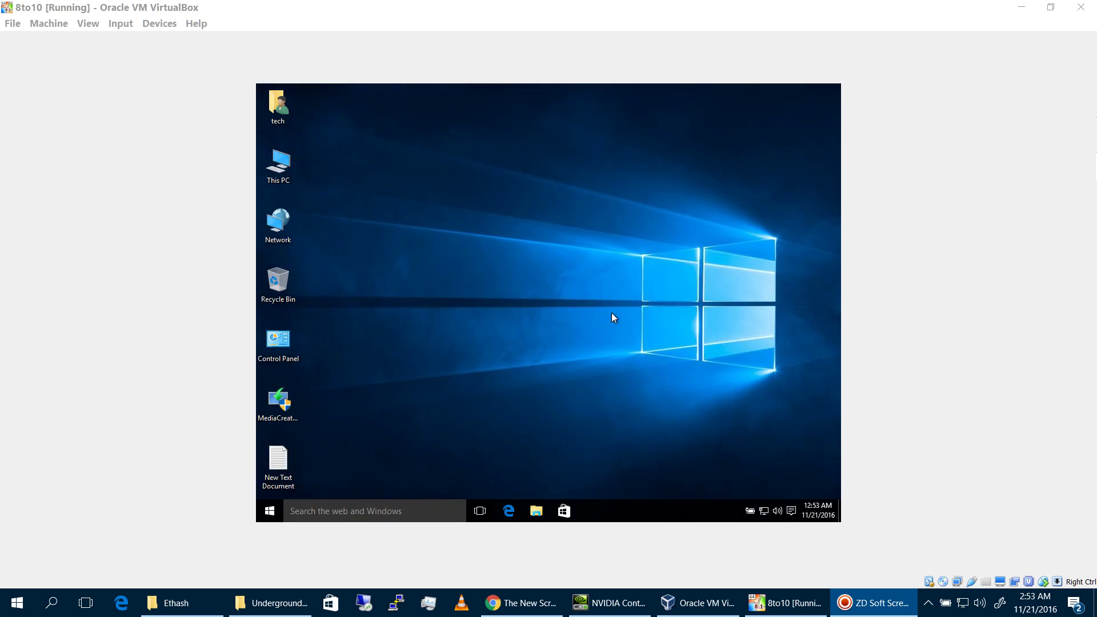
Check the Windows edition and activation status in the properties of This PC, and minimize the window.
click(282, 171)
right_click(281, 171)
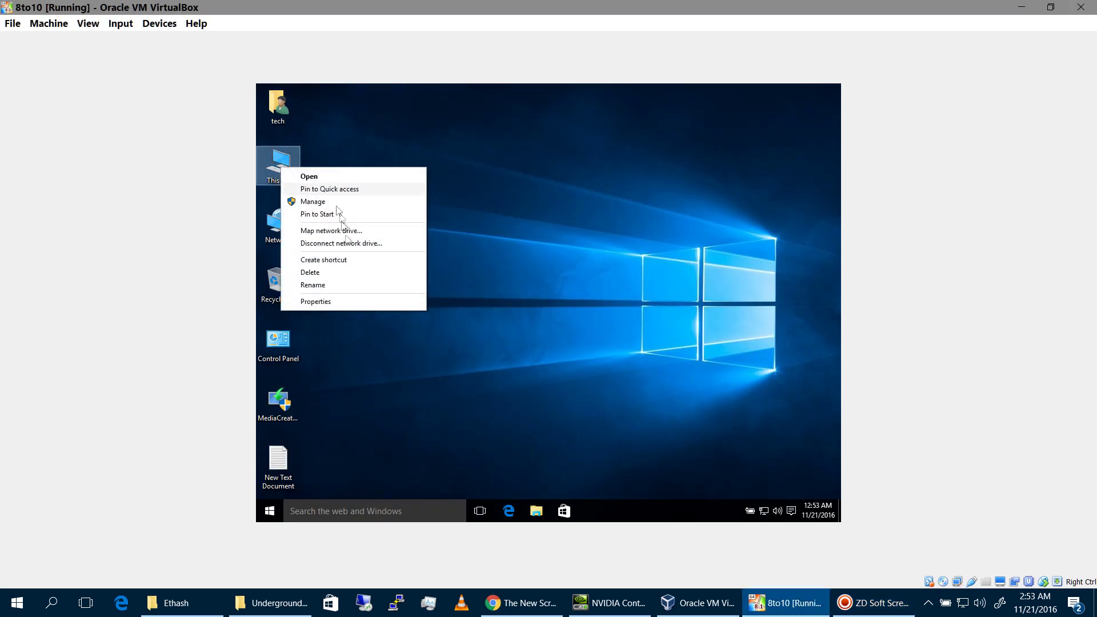
click(352, 300)
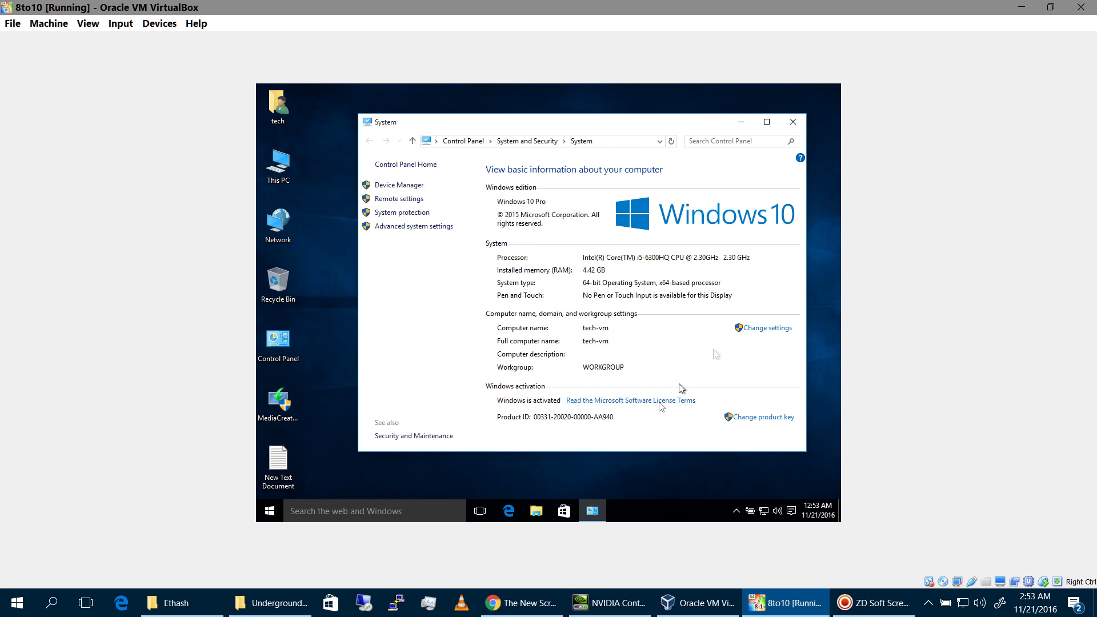
click(741, 127)
Try a display resolution of 1600 × 1200 in the advanced display settings.
right_click(585, 208)
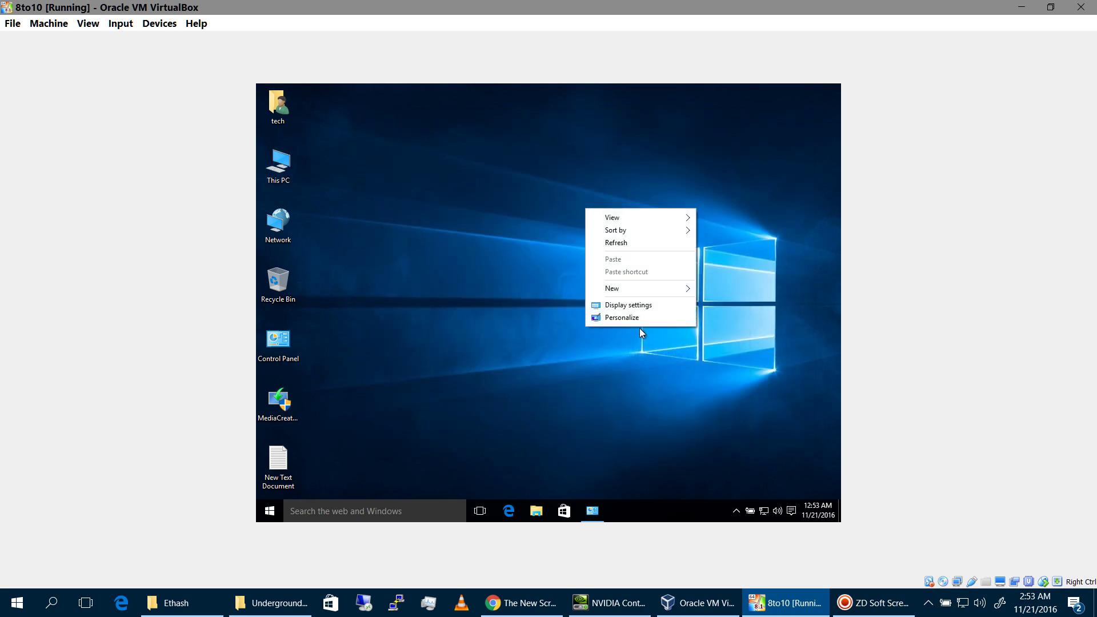
click(639, 306)
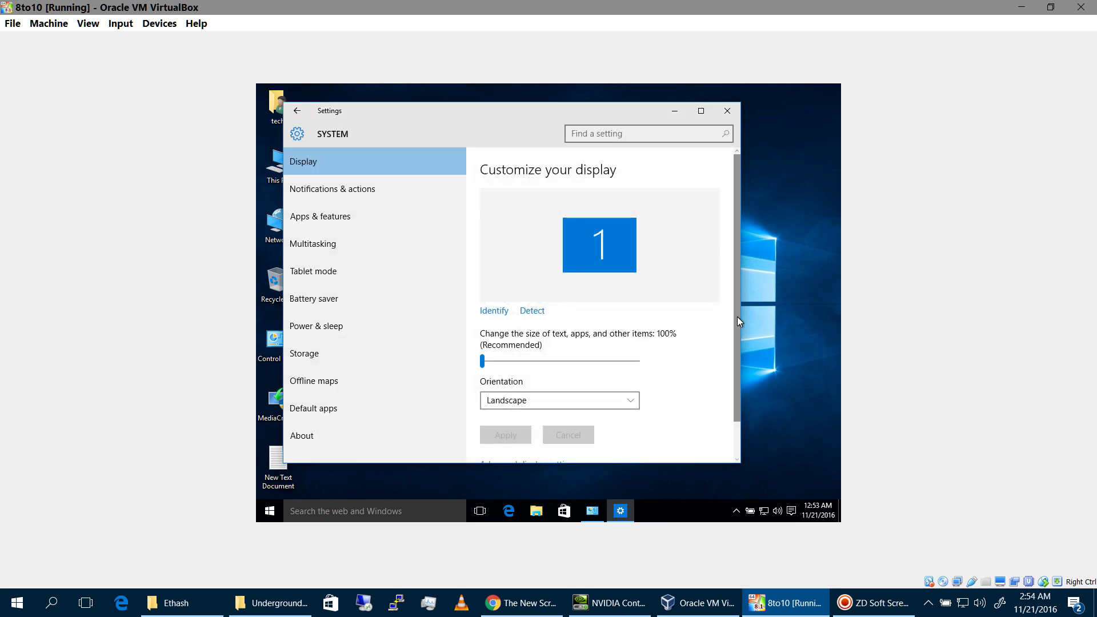
scroll(737, 317, down, 1)
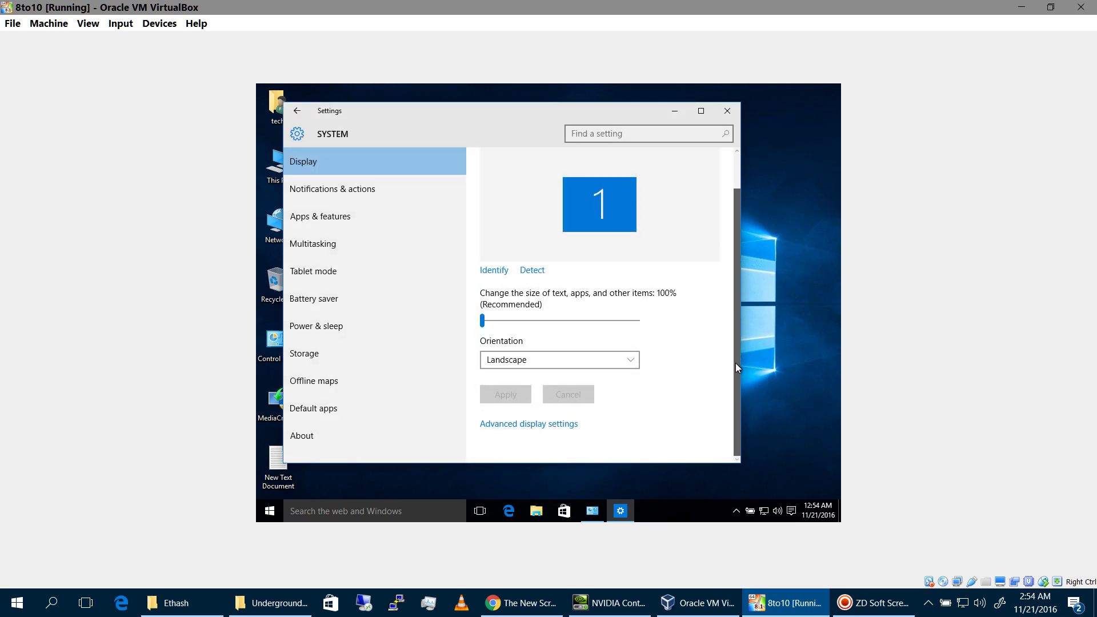
click(548, 425)
click(452, 385)
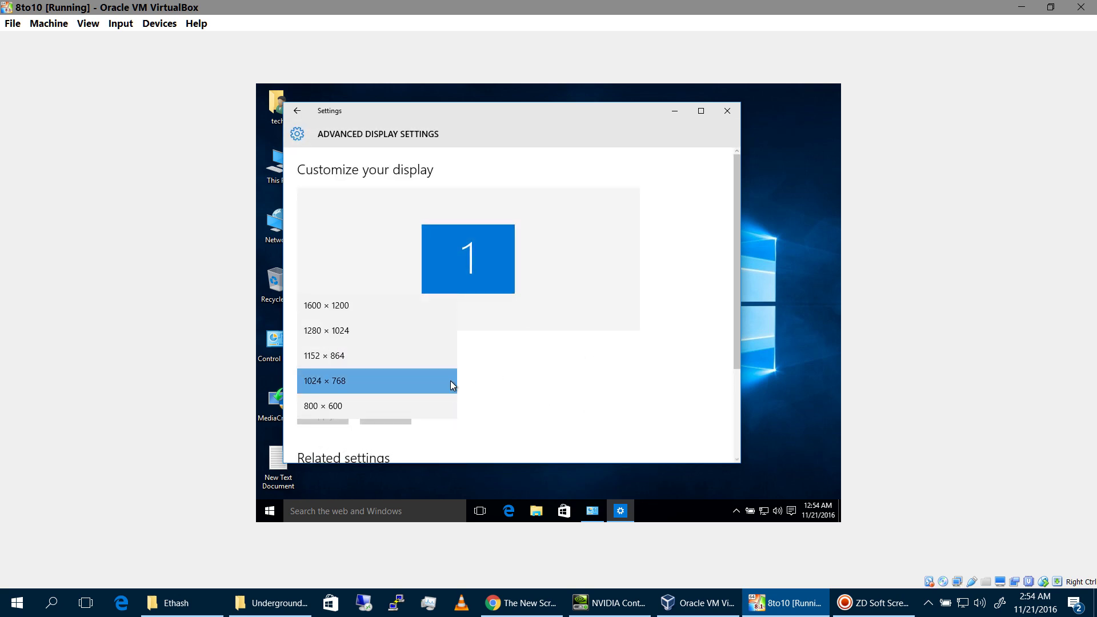
click(424, 309)
click(321, 416)
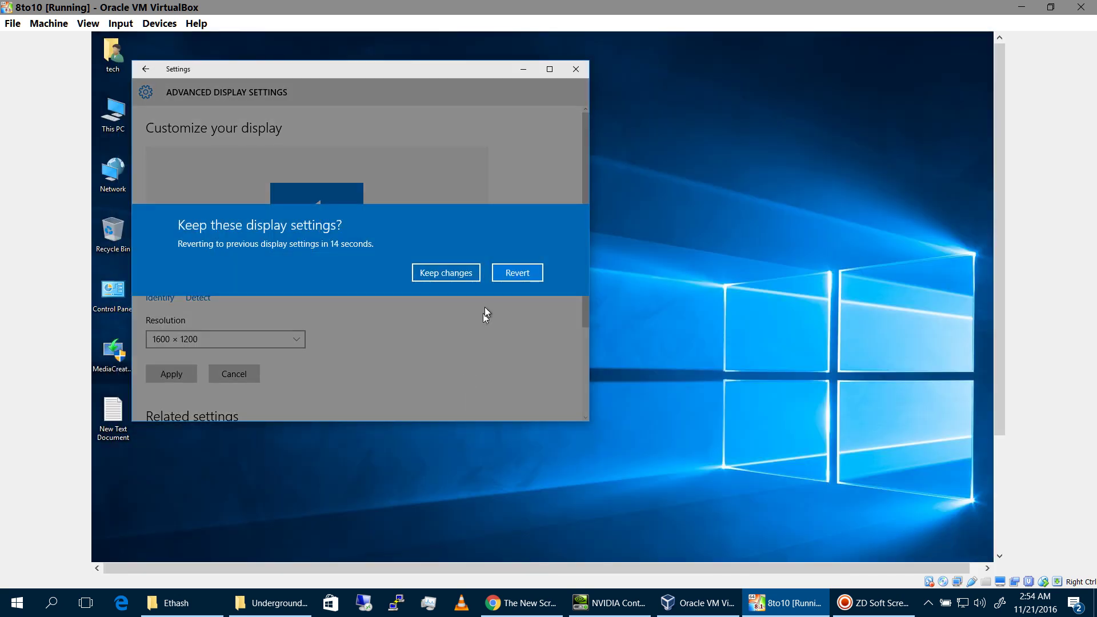
click(507, 272)
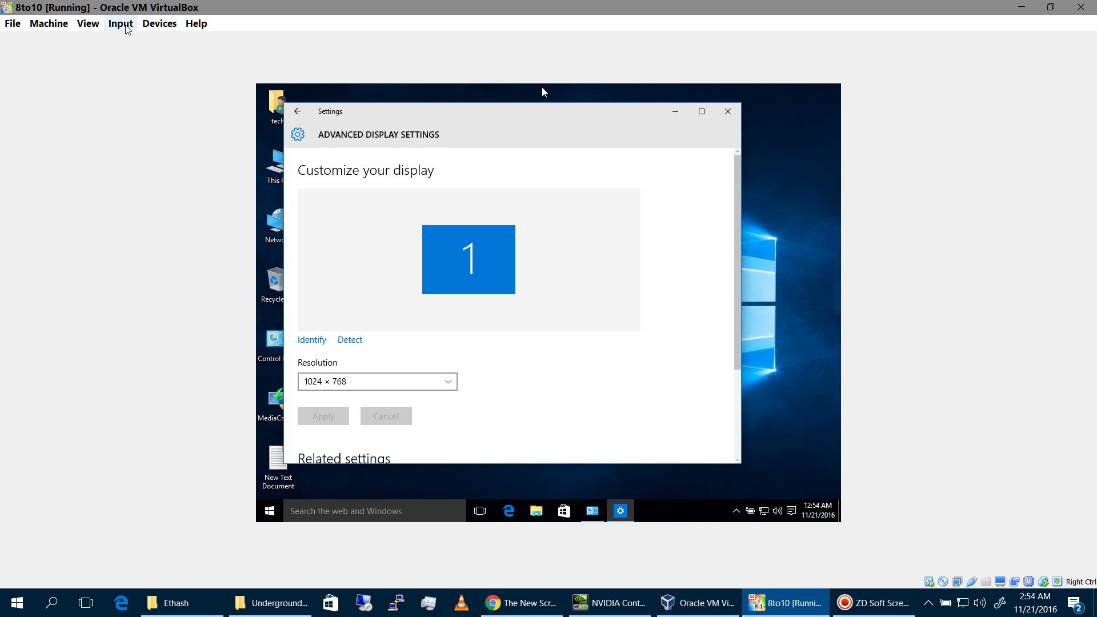
Insert the Guest Additions CD image into the virtual machine, run VBoxWindowsAdditions.exe from it and allow it to make changes.
click(159, 24)
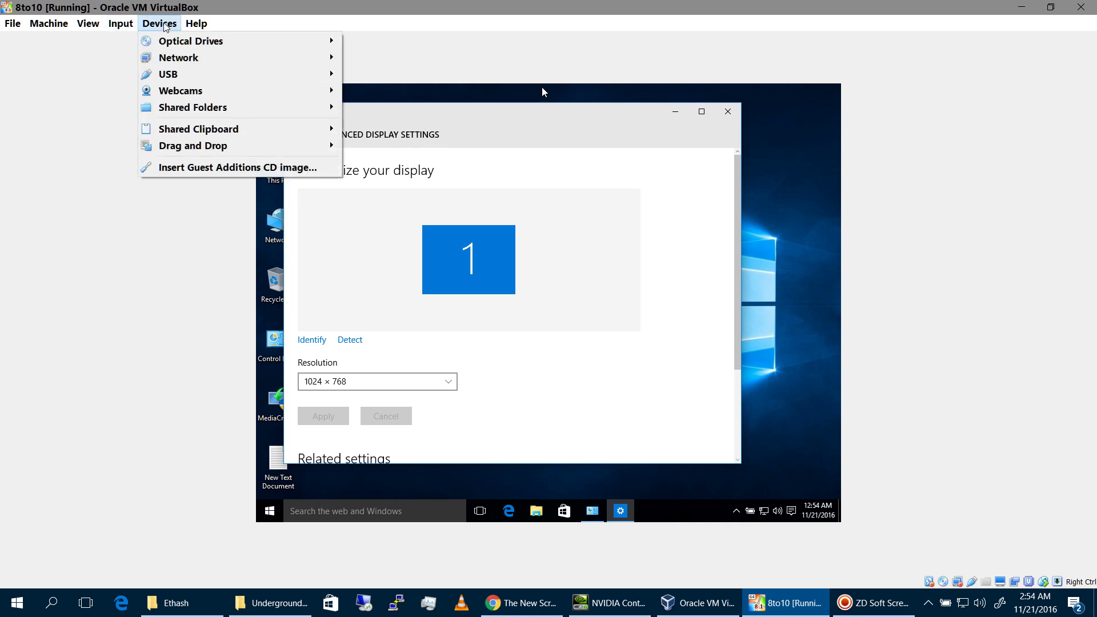
click(191, 168)
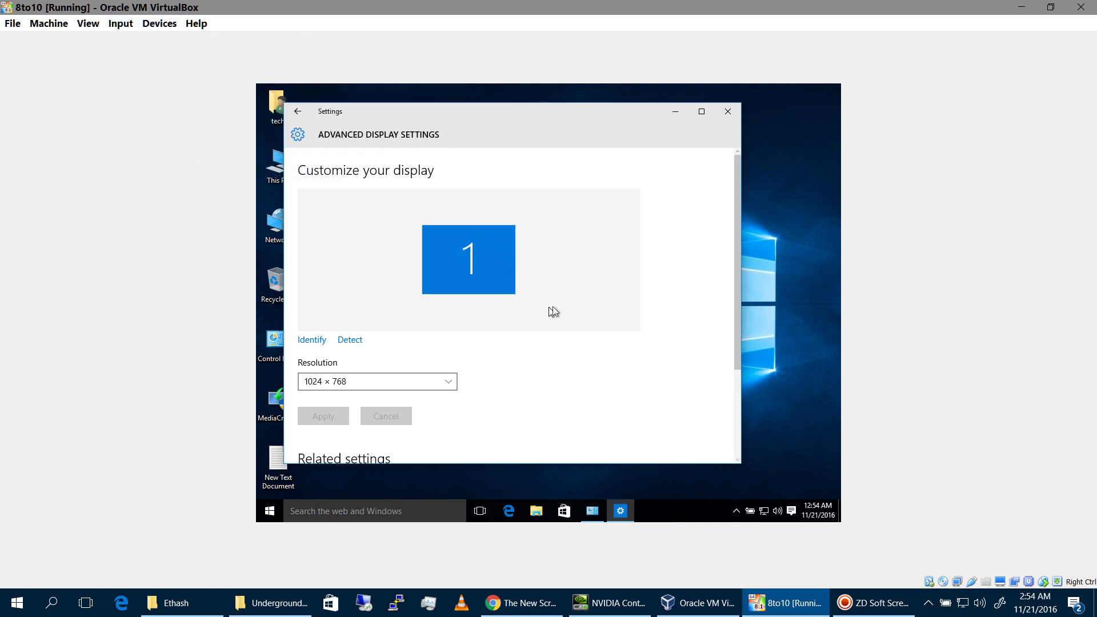
click(676, 111)
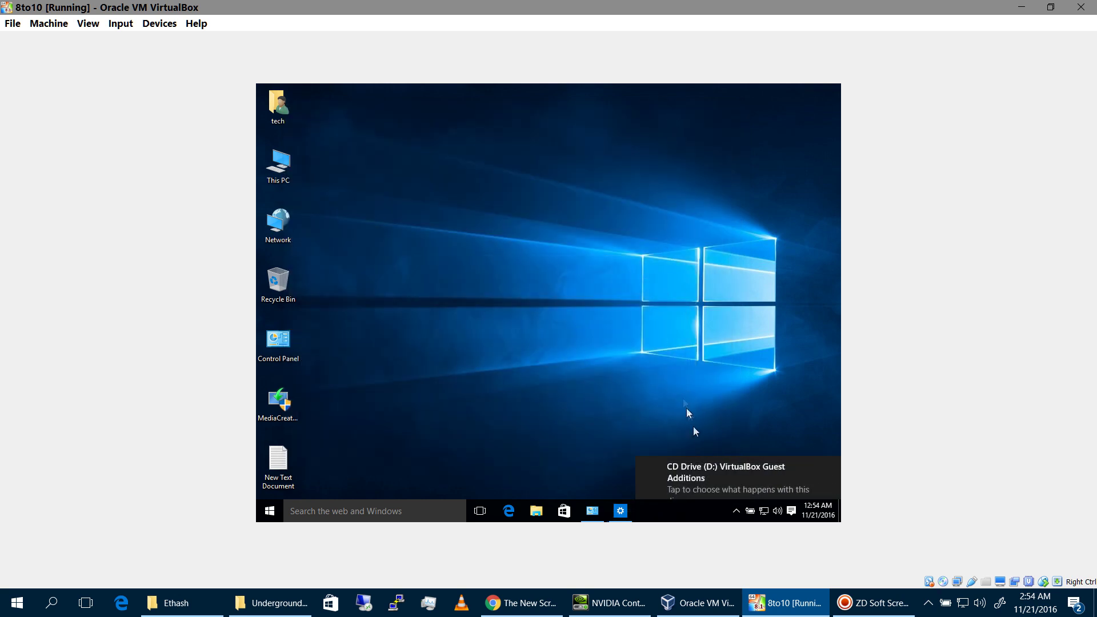
click(723, 475)
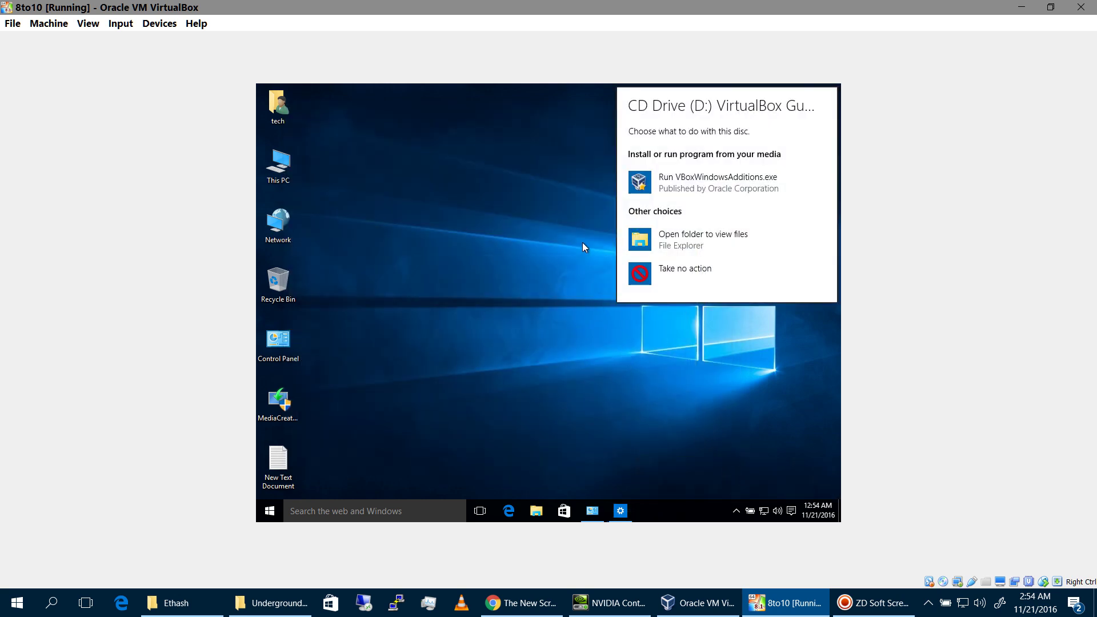
click(715, 180)
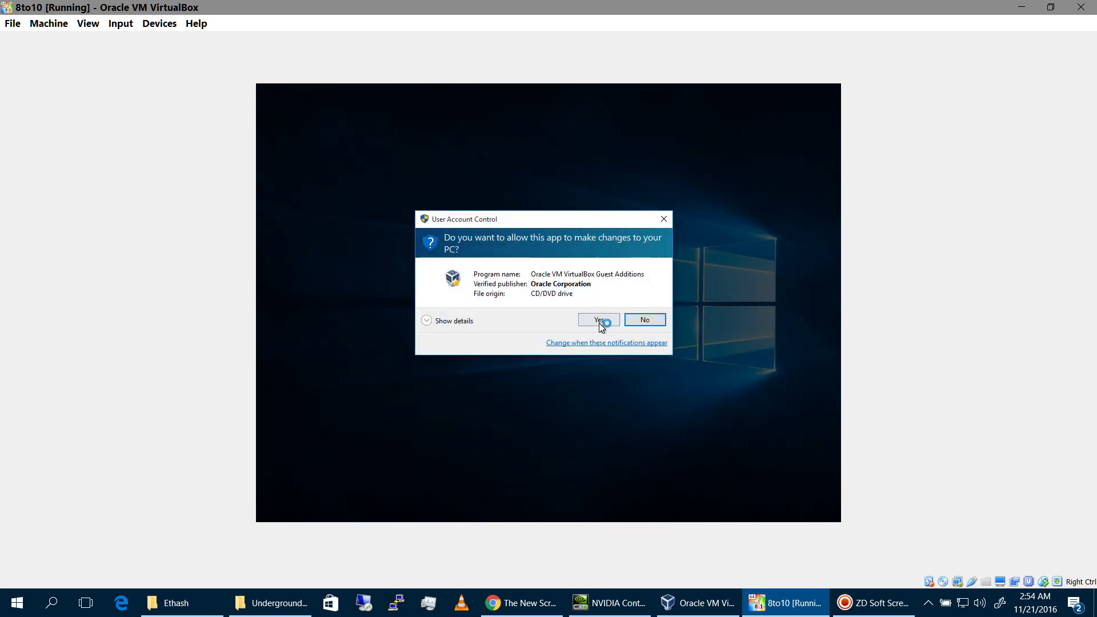
click(599, 320)
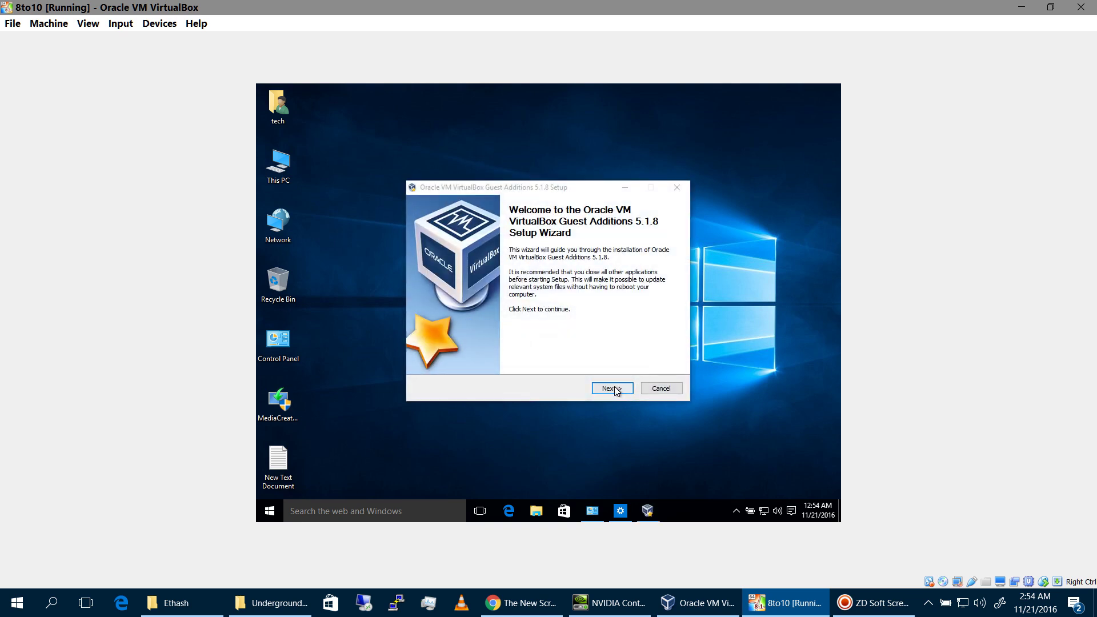
Start installing VirtualBox Guest Additions 5.1.8 with the default destination folder and components.
click(614, 389)
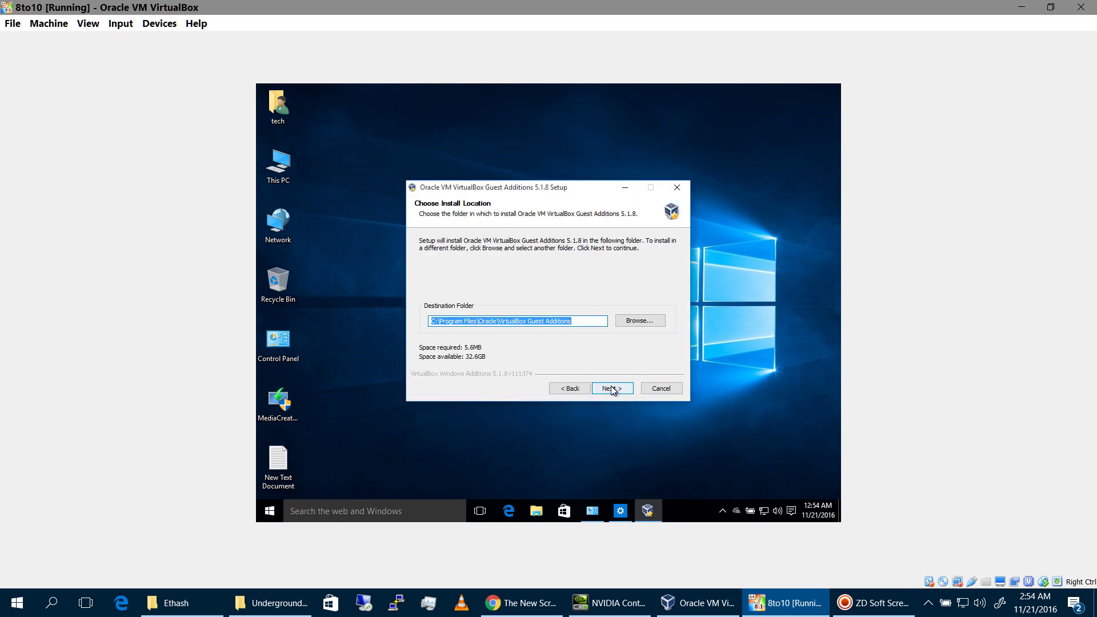
click(612, 389)
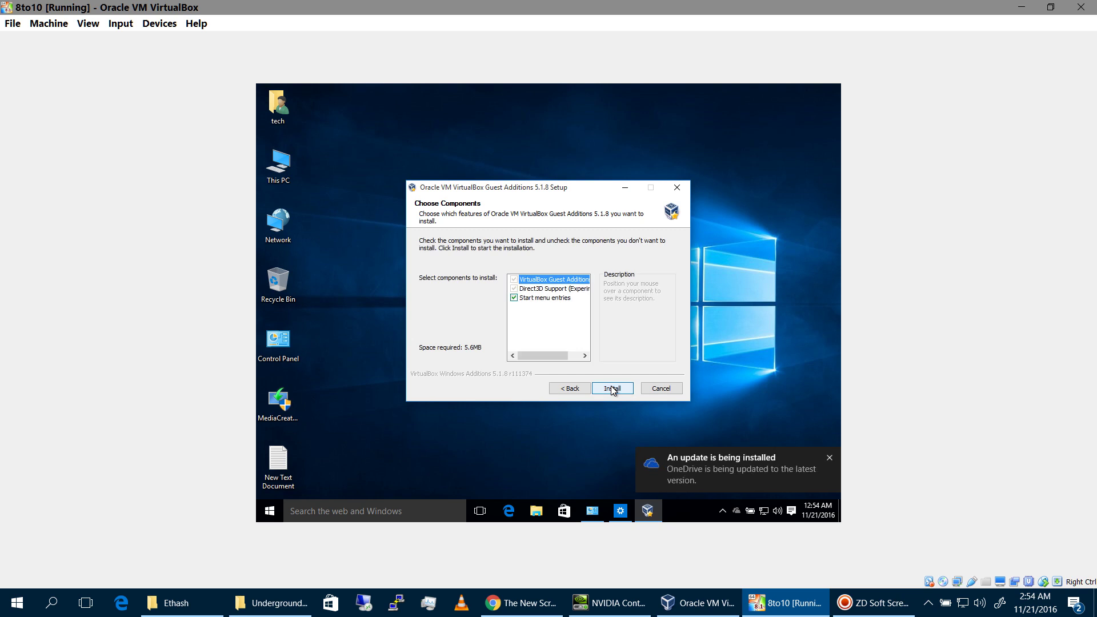
click(612, 388)
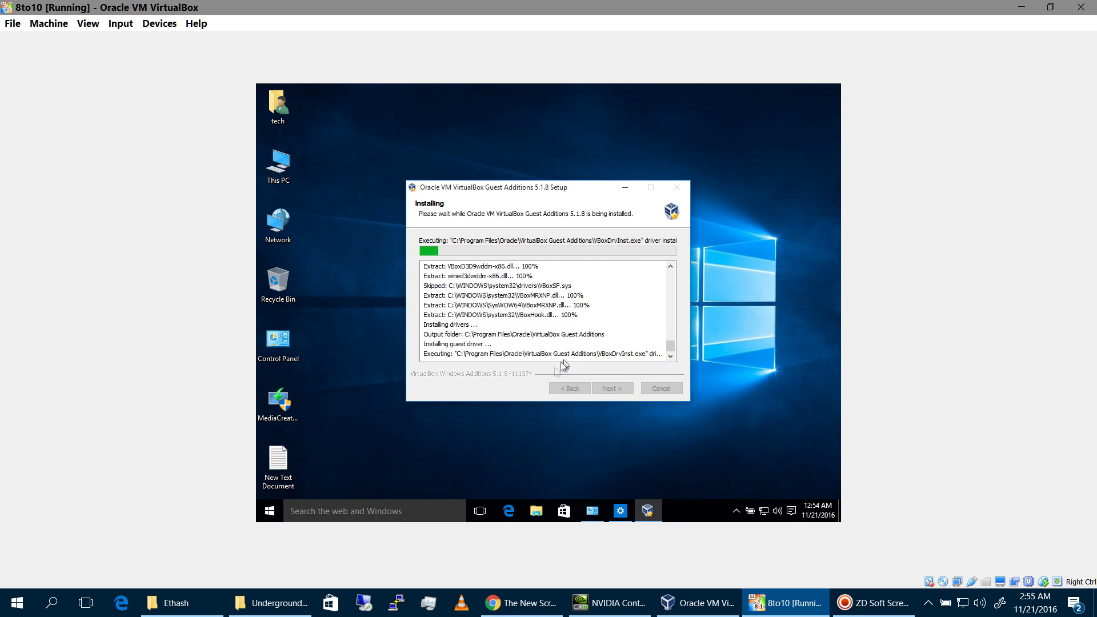
Close the minimized System window and finish the Guest Additions setup with an immediate reboot of the virtual machine.
click(593, 515)
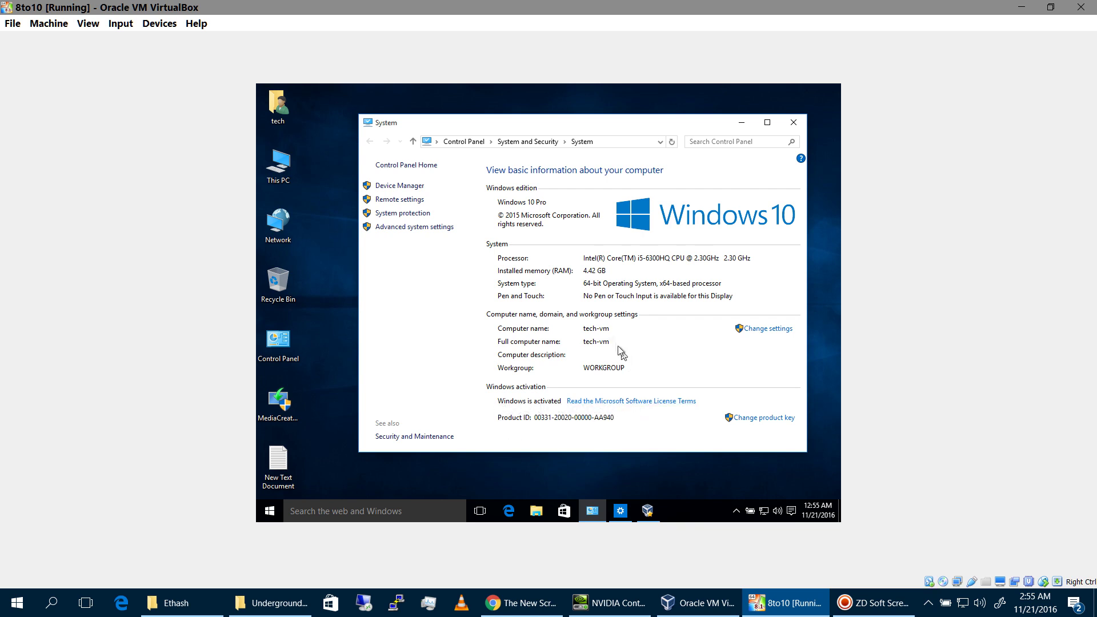
click(794, 122)
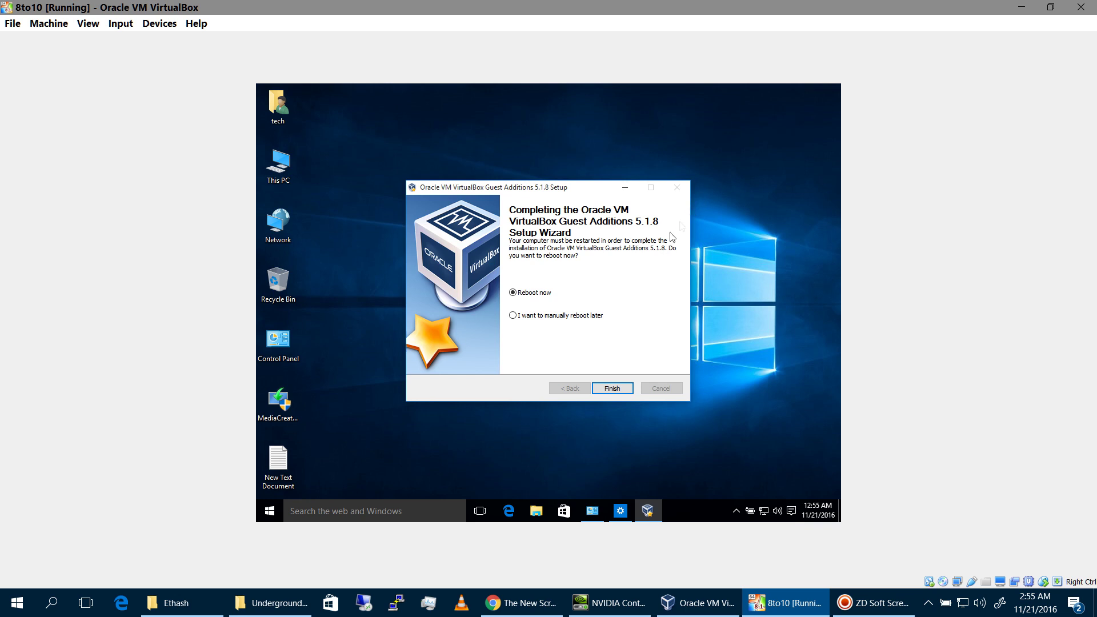
click(618, 387)
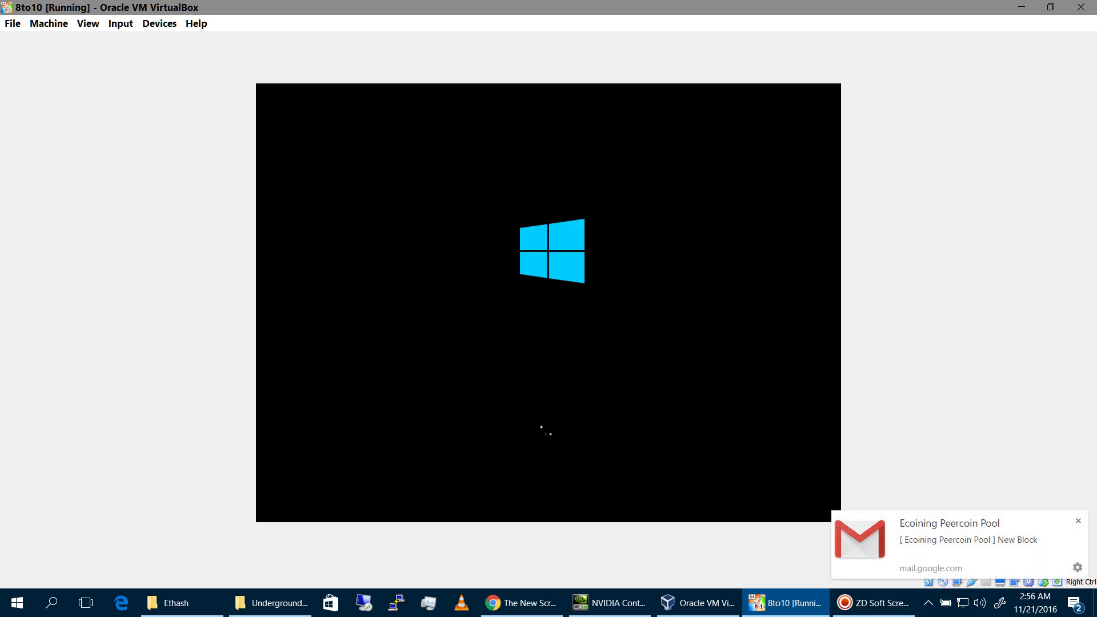
click(1079, 520)
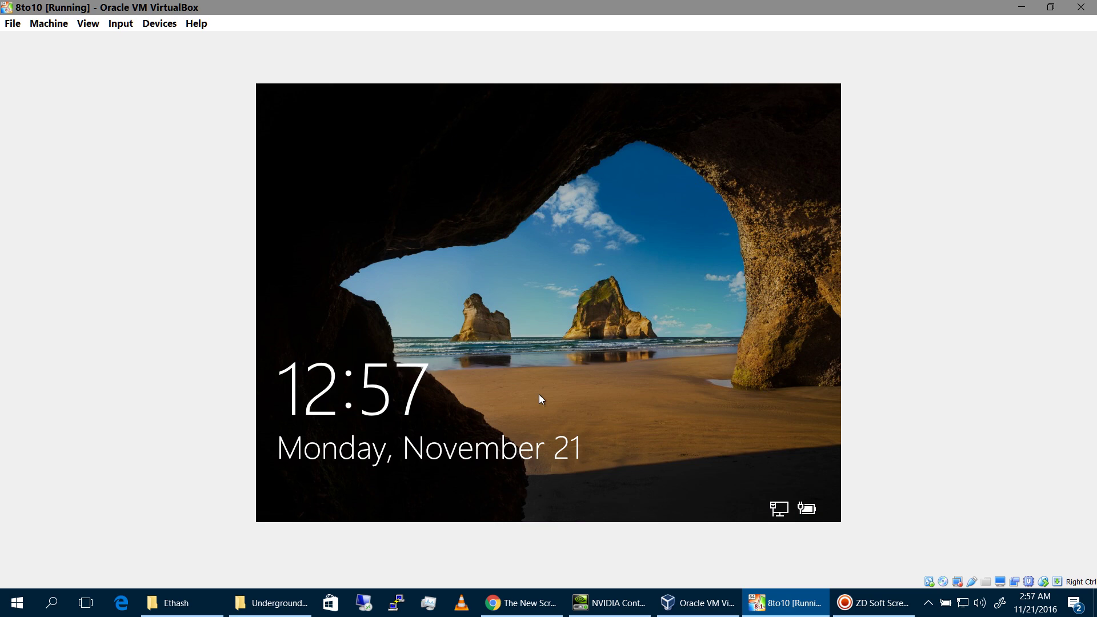
Sign in to the restarted virtual machine's Windows account with the account password.
click(540, 394)
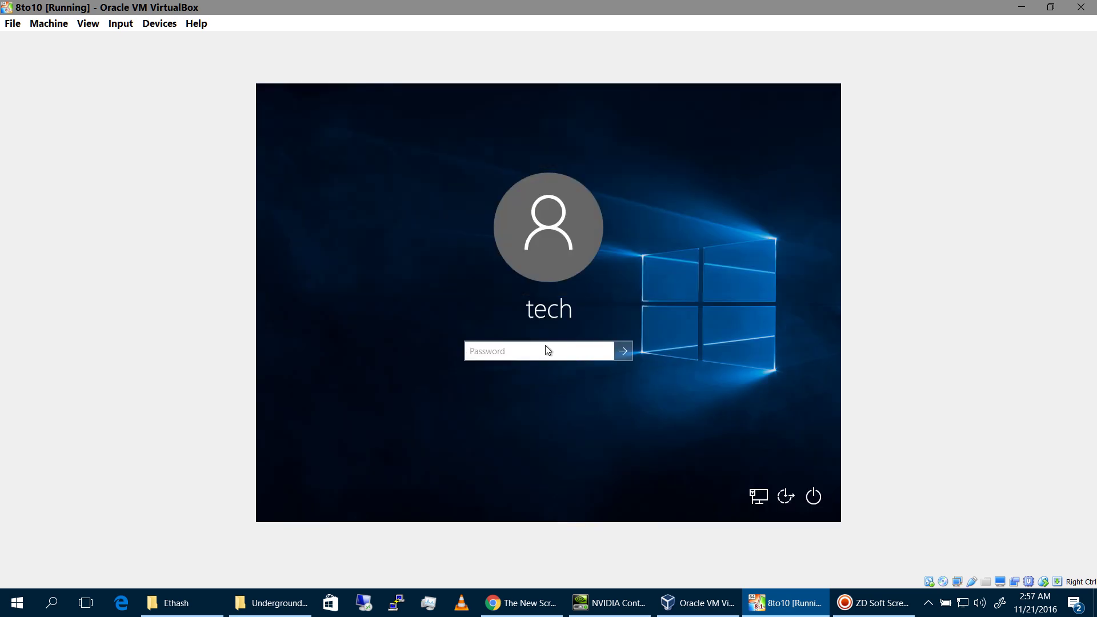
text(********)
key(Return)
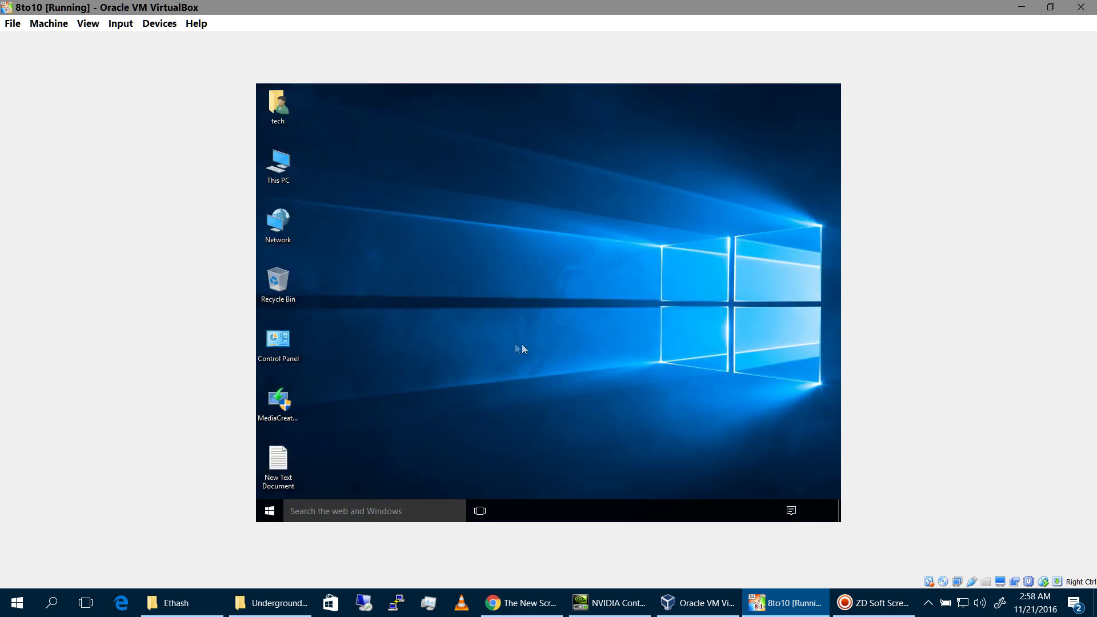
Check the display settings of the virtual machine down to the advanced display settings link, and close the Settings window.
right_click(454, 246)
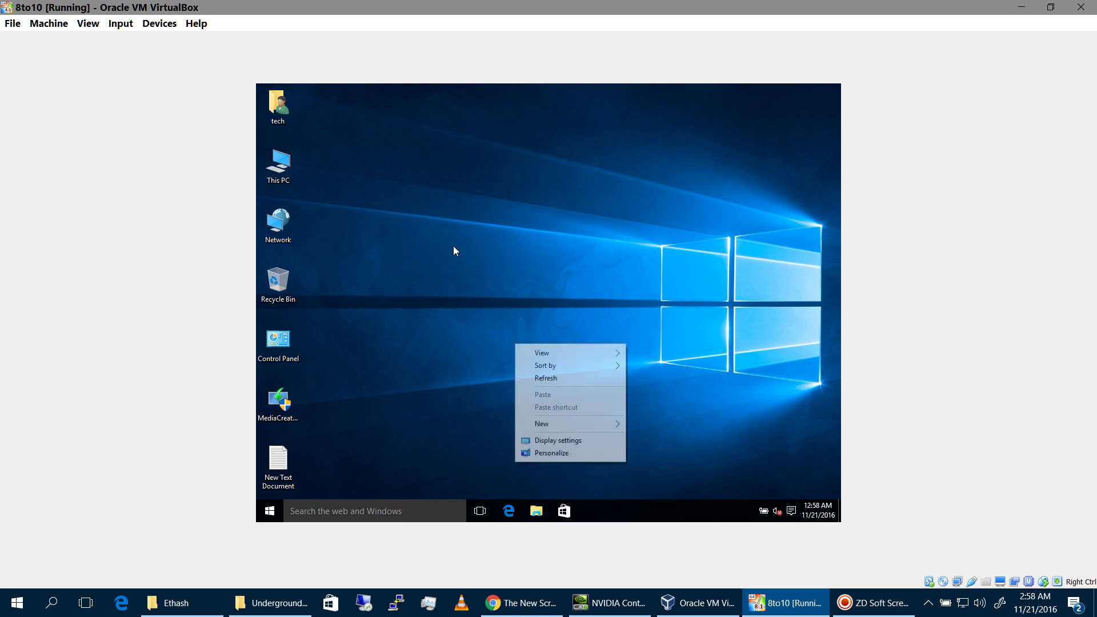
click(557, 441)
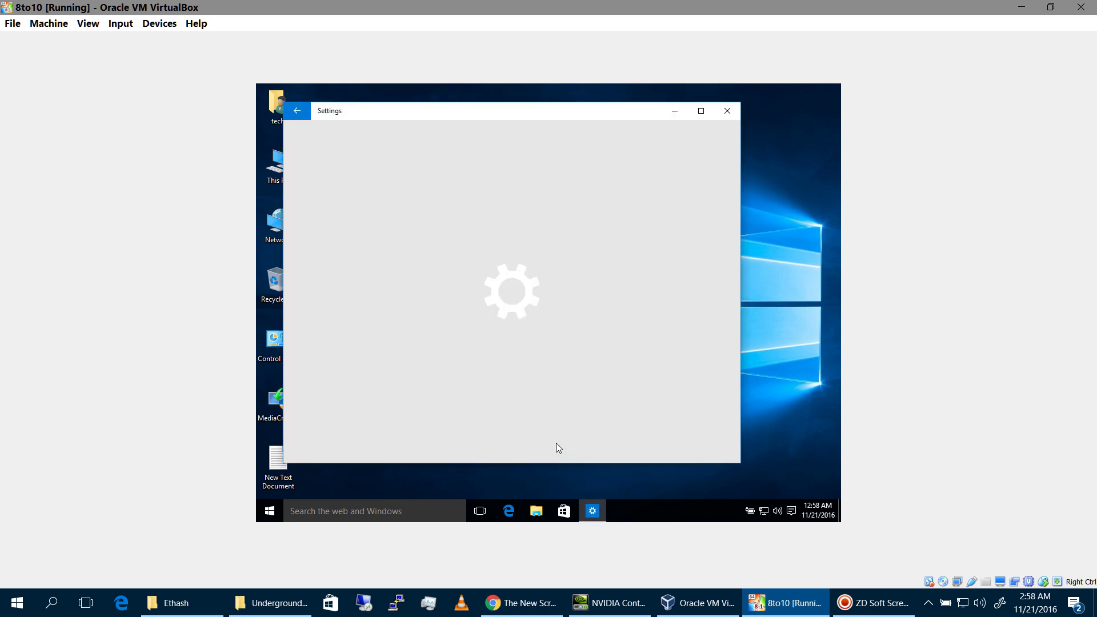
scroll(734, 363, down, 2)
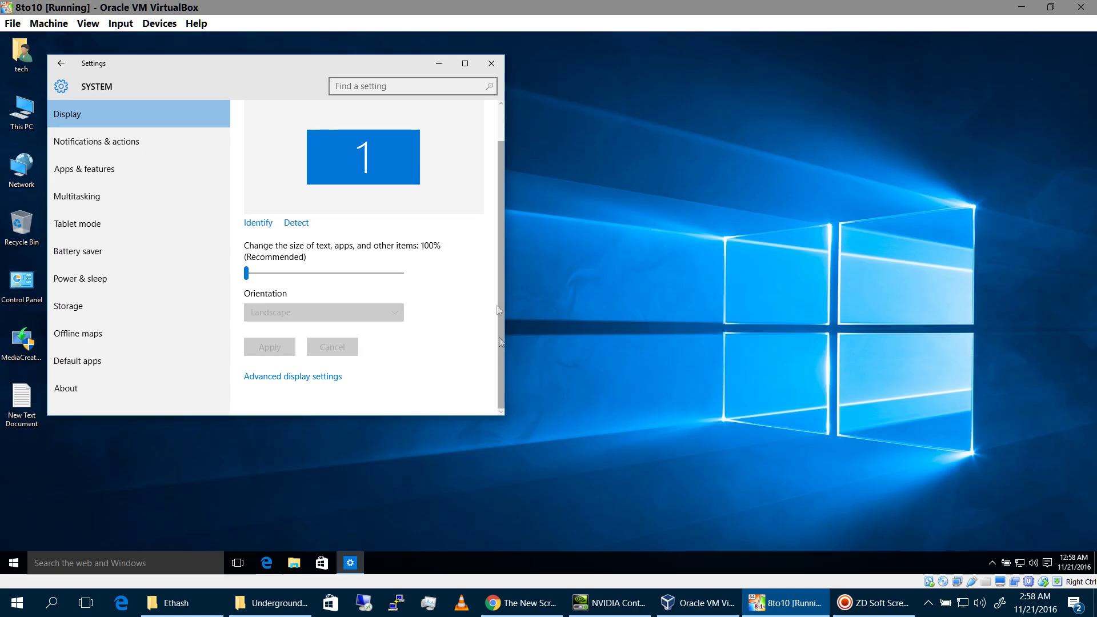
click(491, 64)
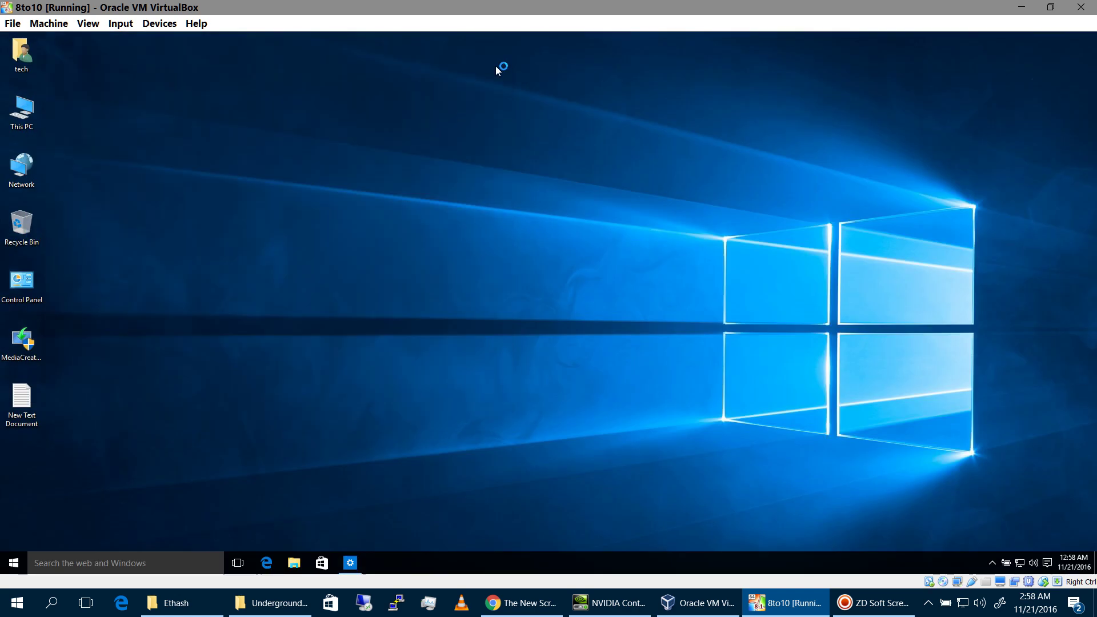
Open the system properties of This PC and start Task Manager in the virtual machine.
click(22, 111)
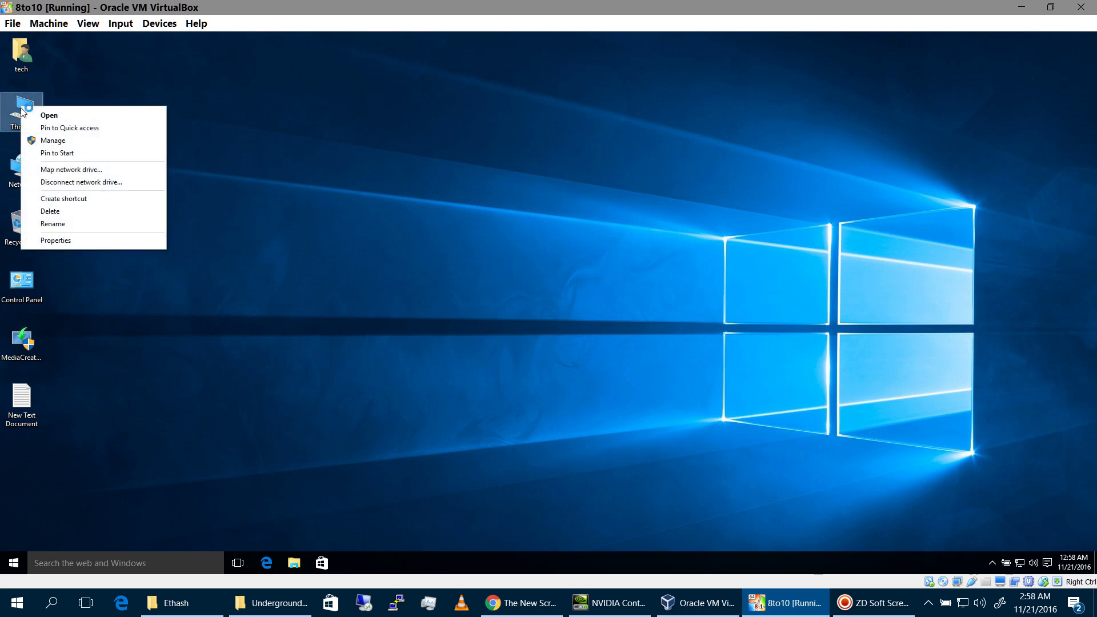
click(80, 241)
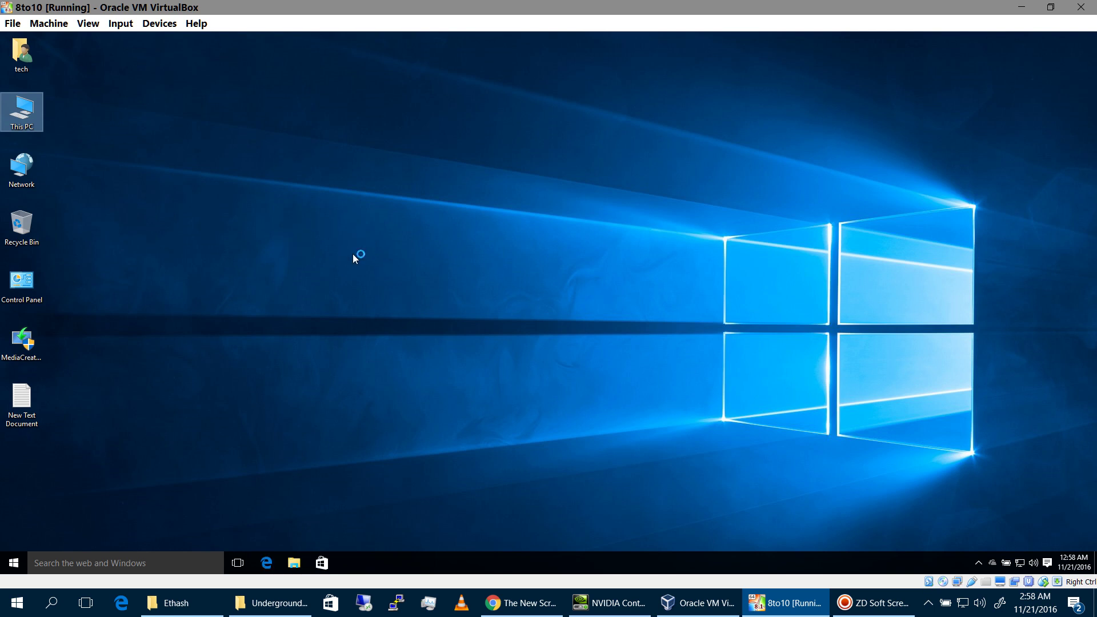
click(838, 568)
right_click(839, 568)
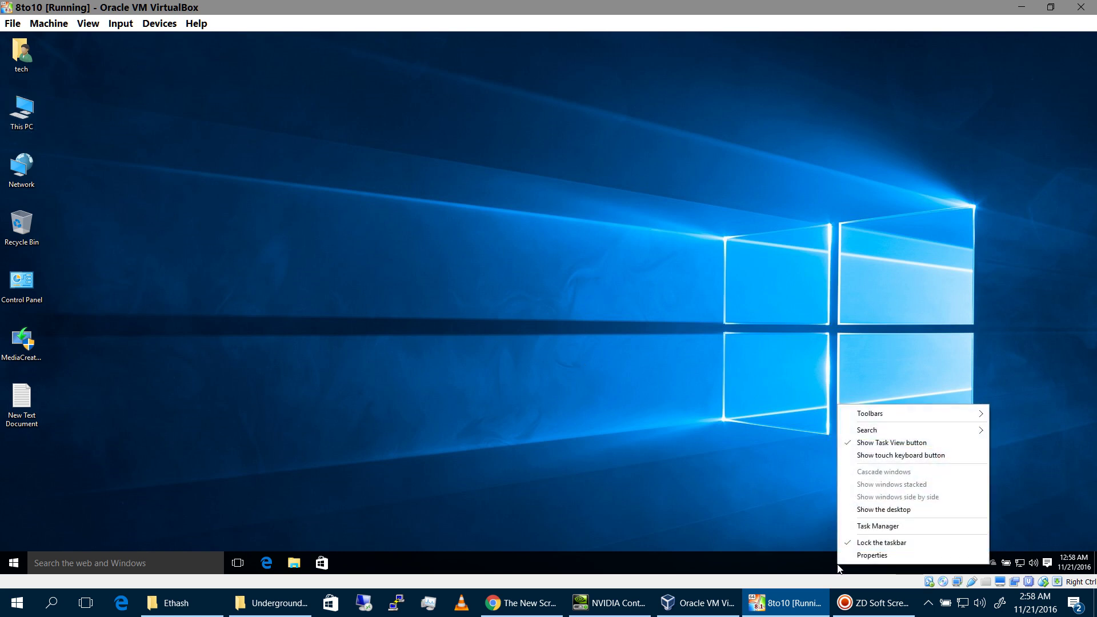
click(892, 525)
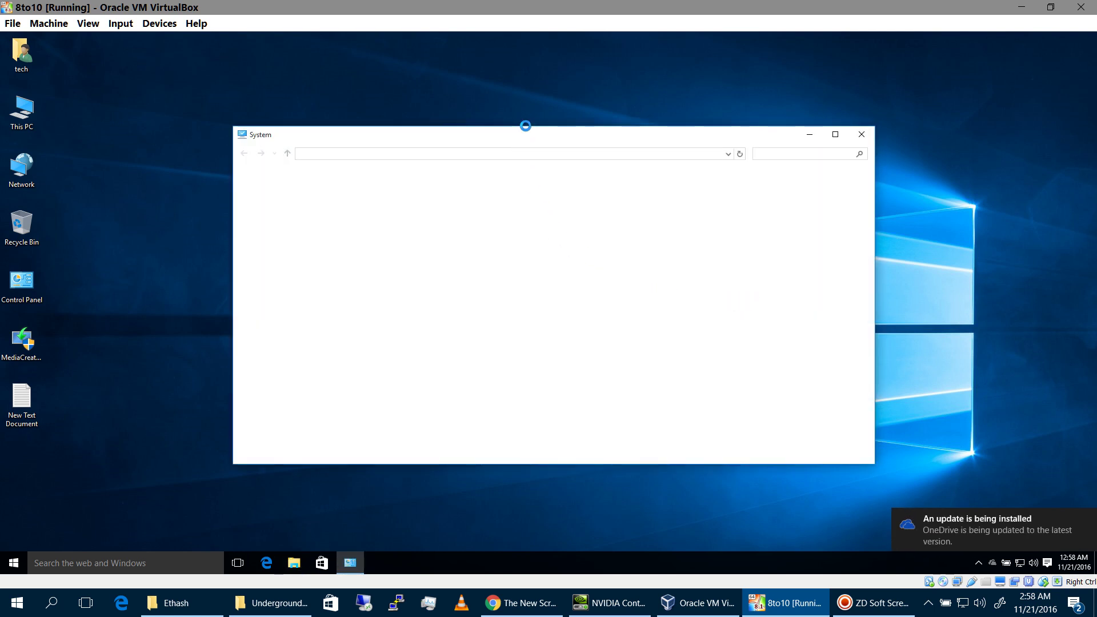
Move the System window up and to the left on the desktop and maximize it.
drag(521, 137, 472, 117)
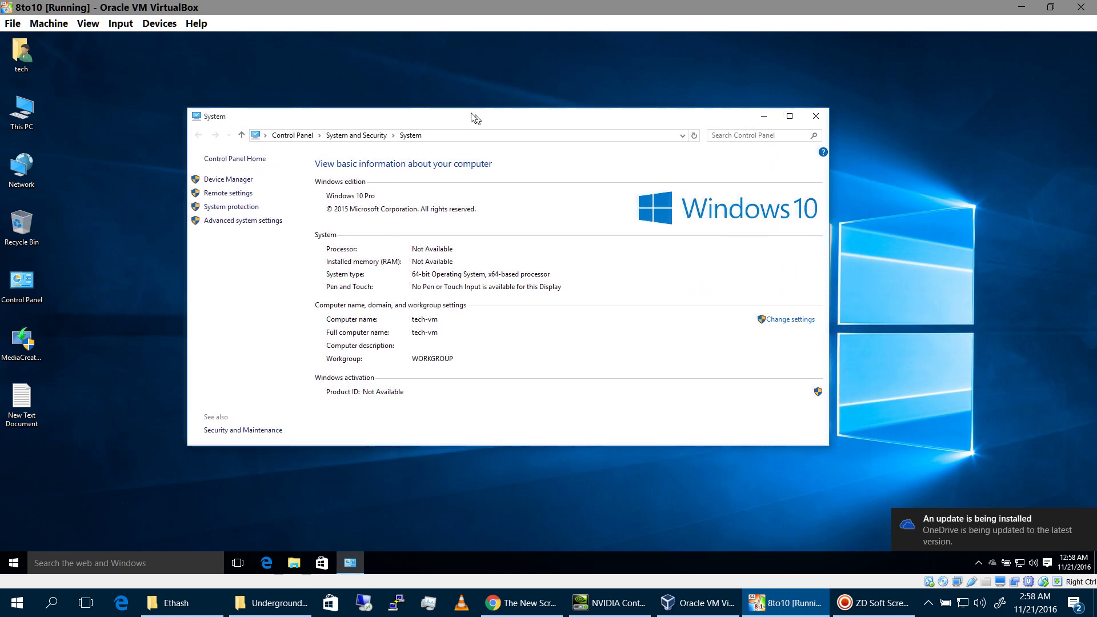
click(784, 116)
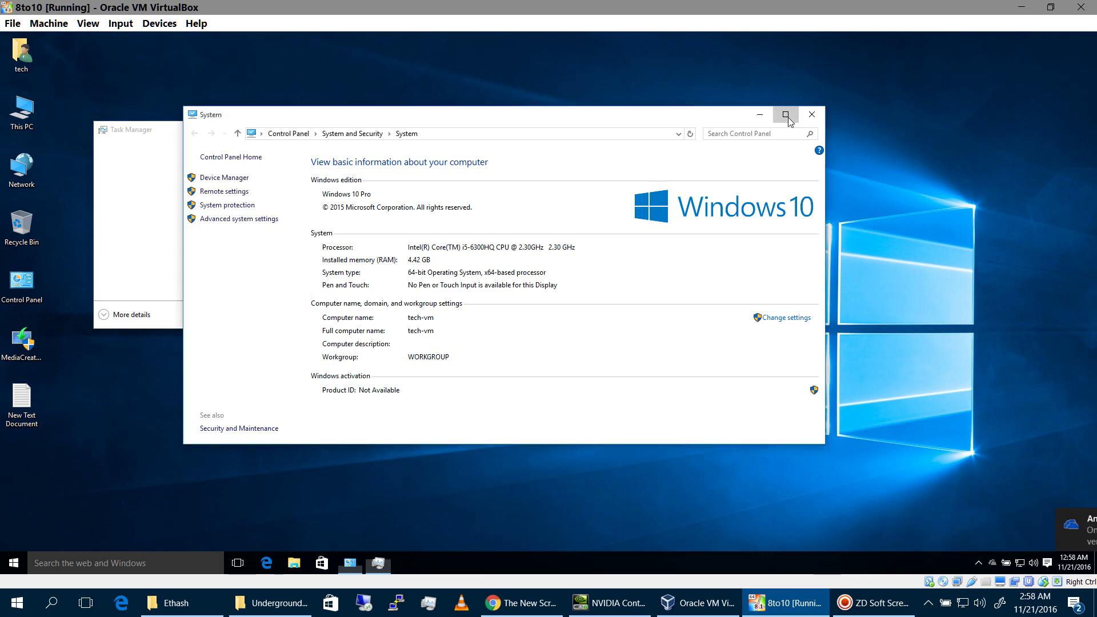